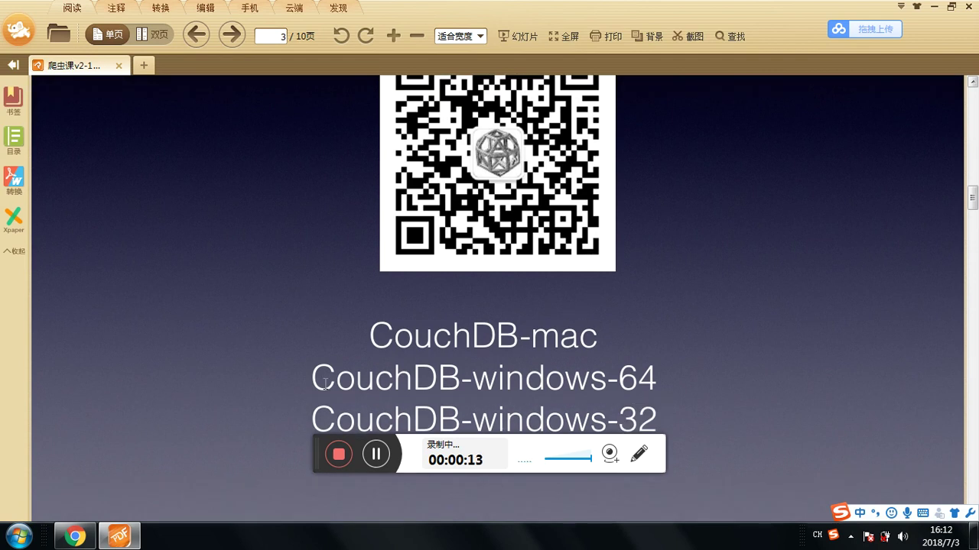
# Show the desktop and launch the couchdb-windows-64.msi installer.
pyautogui.moveTo(319, 380); pyautogui.dragTo(659, 370)
pyautogui.click(767, 306)
pyautogui.click(976, 535)
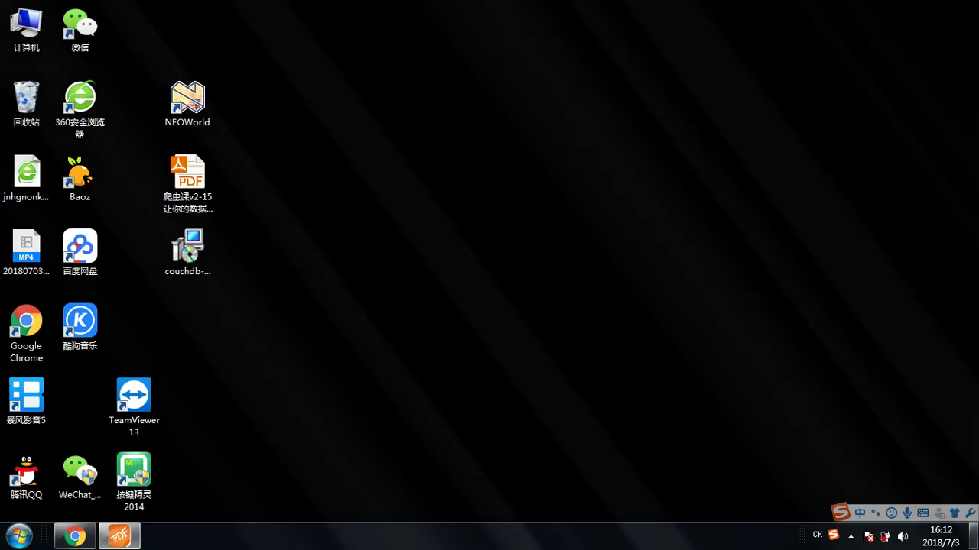
pyautogui.click(191, 249)
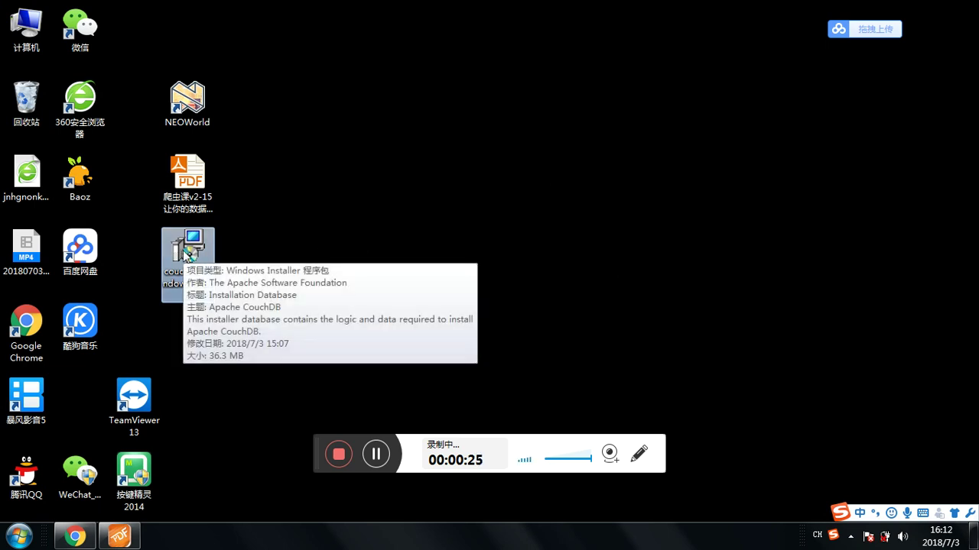
pyautogui.doubleClick(183, 250)
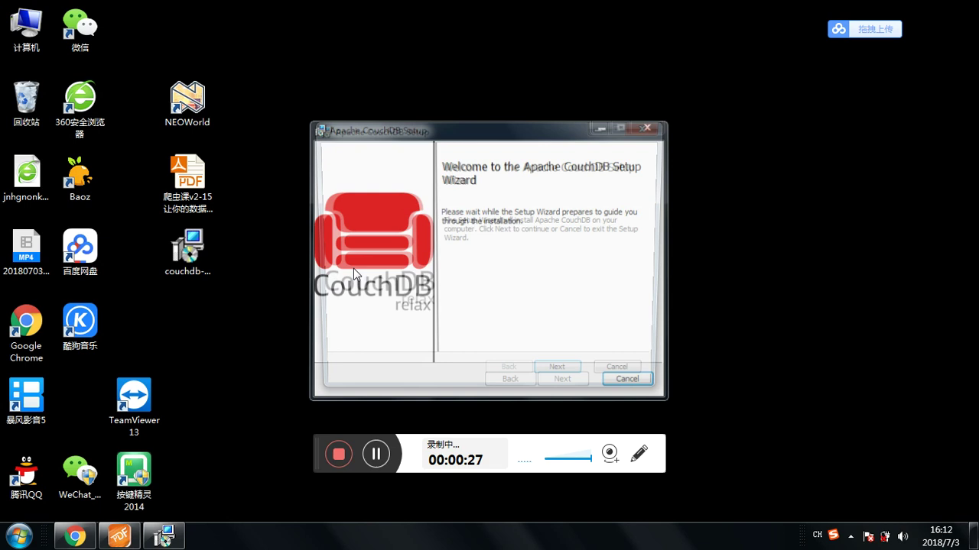
# Accept the CouchDB license agreement and proceed past the installation directory warning to the destination folder page.
pyautogui.click(572, 386)
pyautogui.click(372, 346)
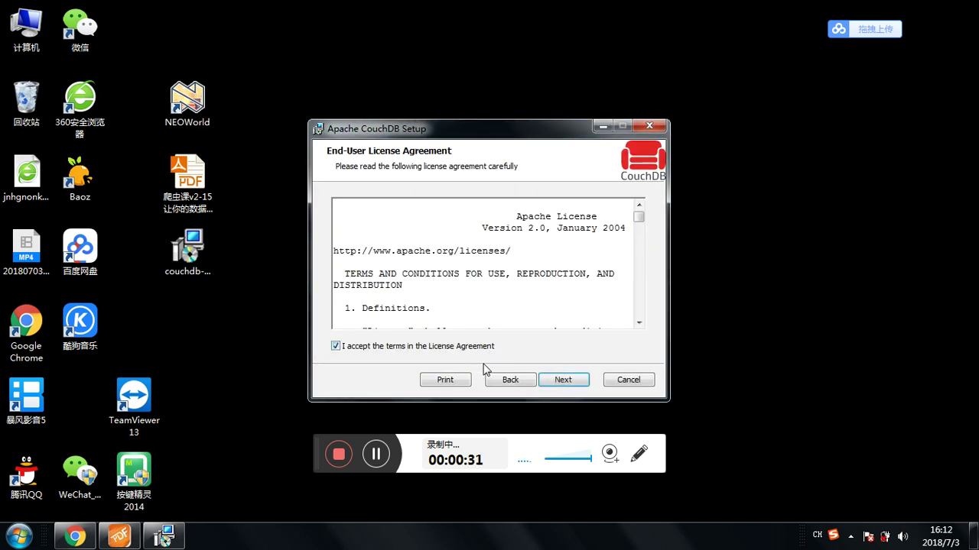
pyautogui.click(564, 380)
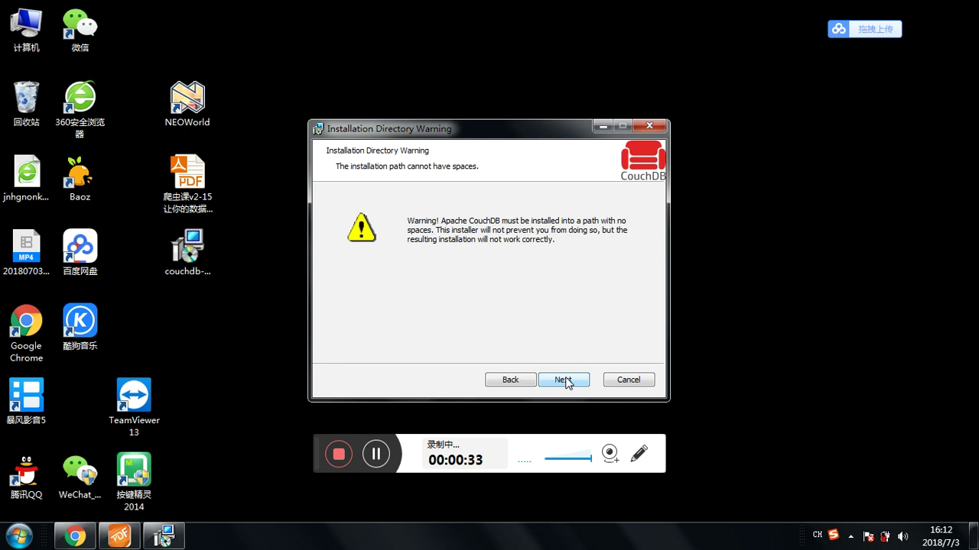
pyautogui.click(563, 381)
# Set the CouchDB destination folder to c:\CouchDB\ and continue to the installation page.
pyautogui.moveTo(339, 243); pyautogui.dragTo(311, 245)
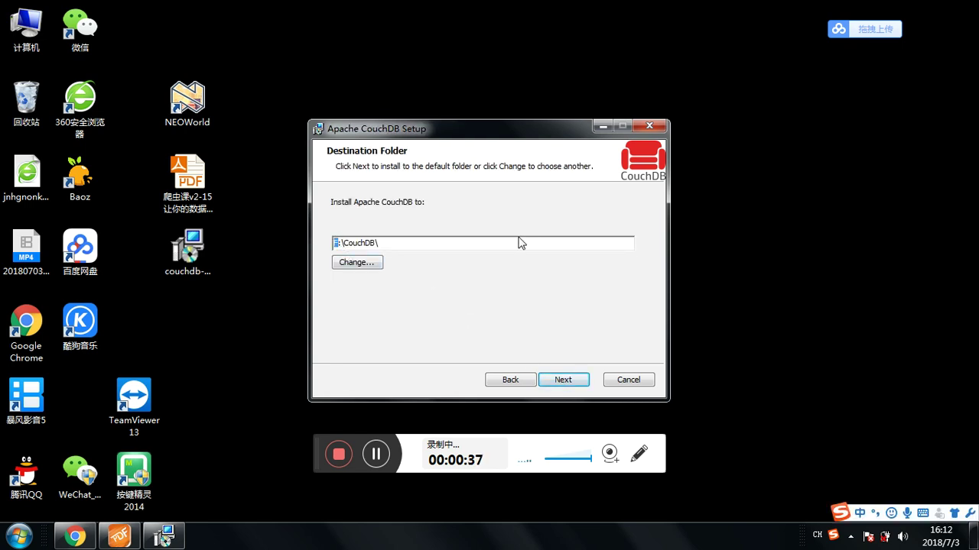
pyautogui.write('c')
pyautogui.press('shift')
pyautogui.moveTo(391, 245); pyautogui.dragTo(335, 243)
pyautogui.click(357, 242)
pyautogui.click(389, 243)
pyautogui.doubleClick(403, 245)
pyautogui.click(401, 243)
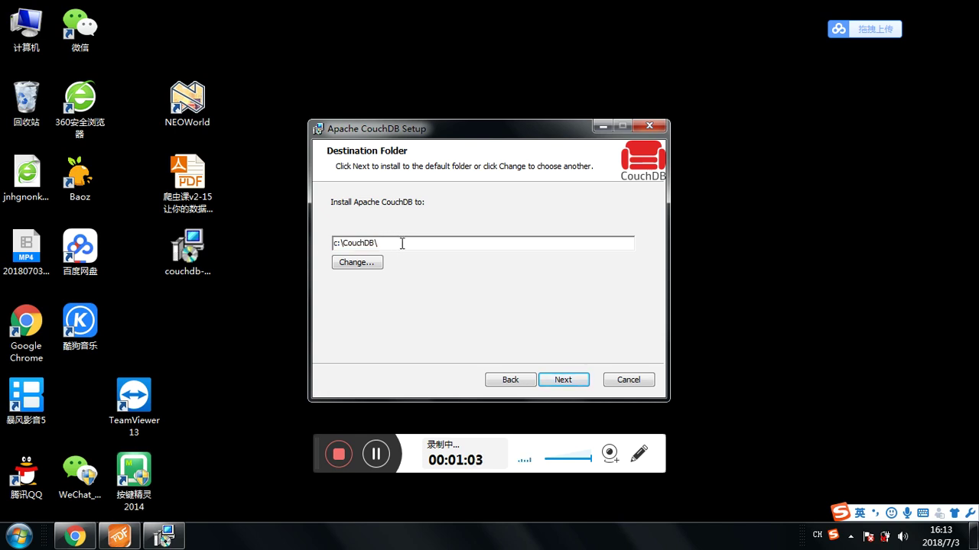
pyautogui.moveTo(389, 243); pyautogui.dragTo(311, 238)
pyautogui.click(403, 242)
pyautogui.click(576, 380)
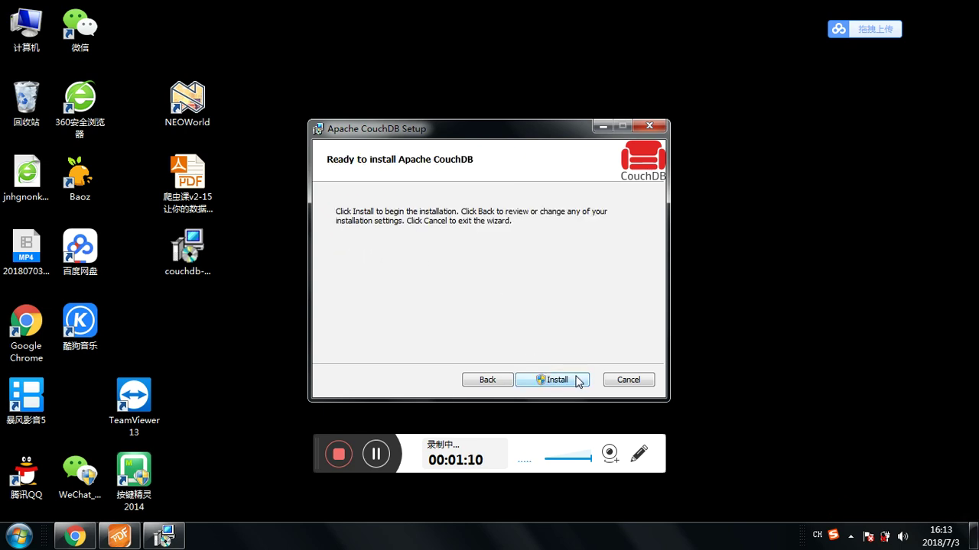
# Install Apache CouchDB, approving the system permission request and allowing all operations of nssm.exe in the 360 security alert, and finish the wizard.
pyautogui.click(577, 379)
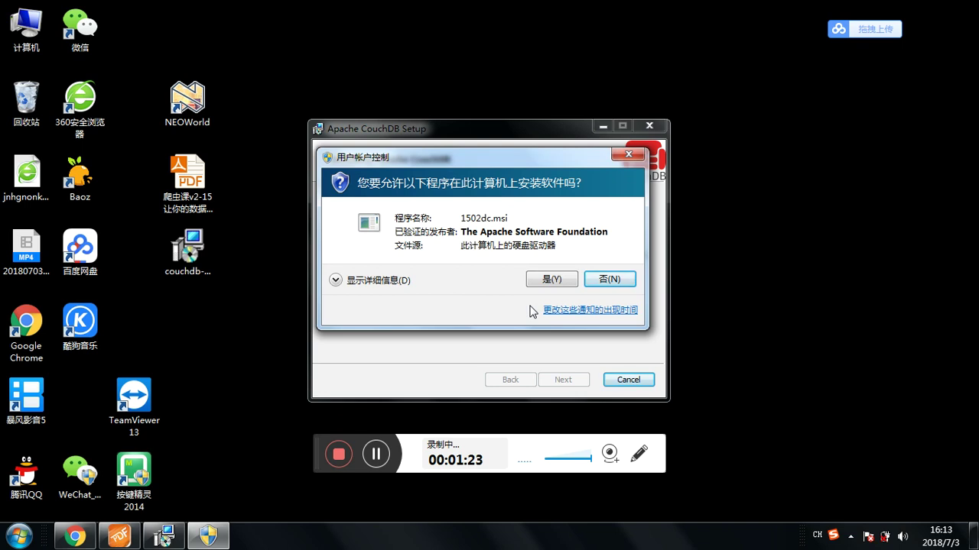
pyautogui.click(542, 281)
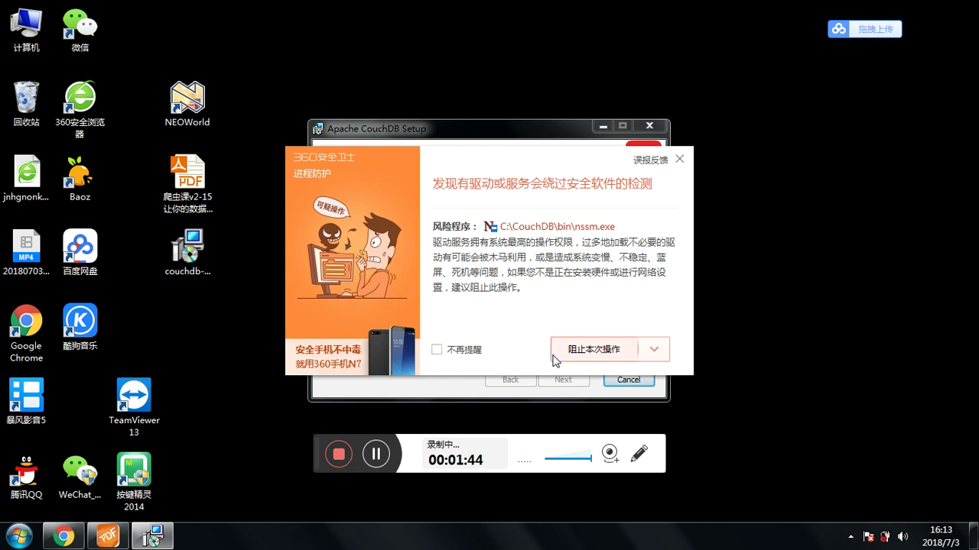
pyautogui.click(655, 350)
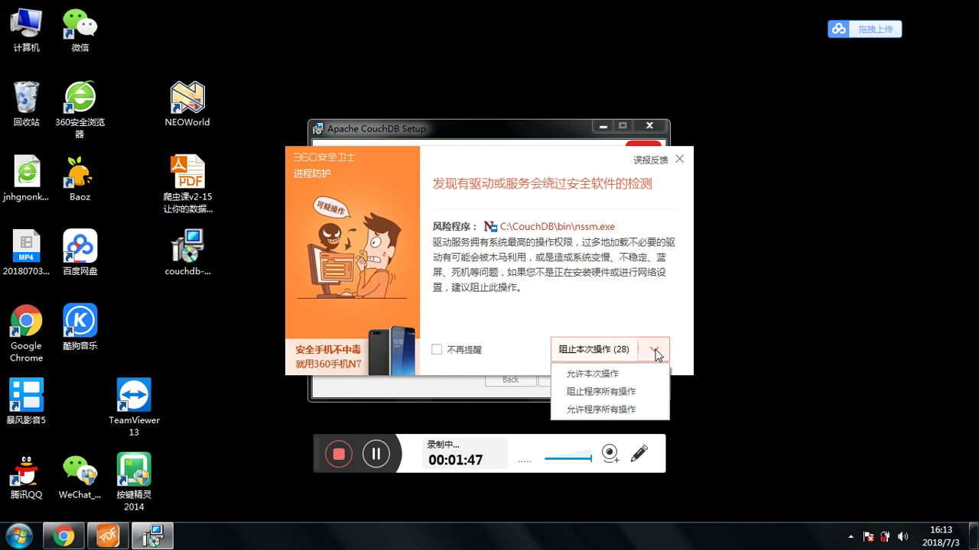
pyautogui.click(600, 409)
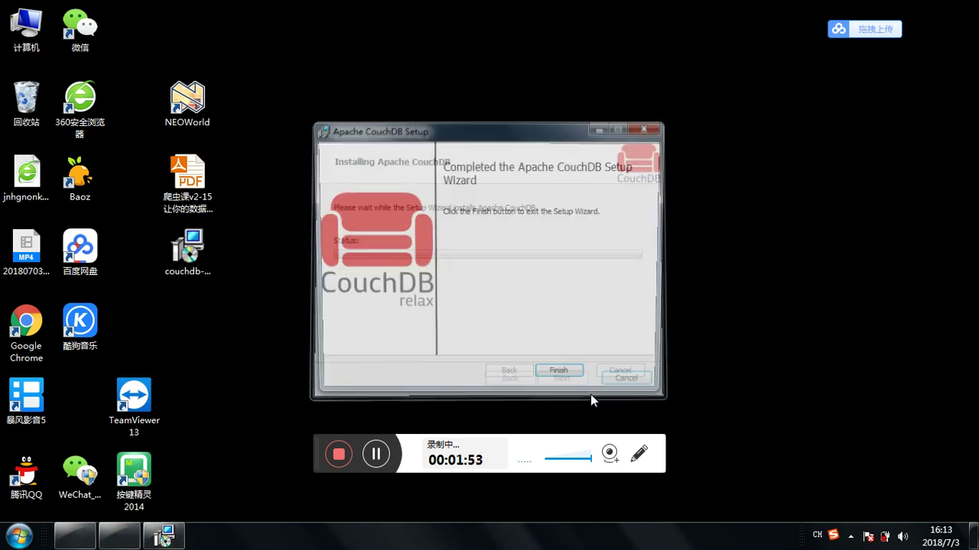
pyautogui.click(572, 380)
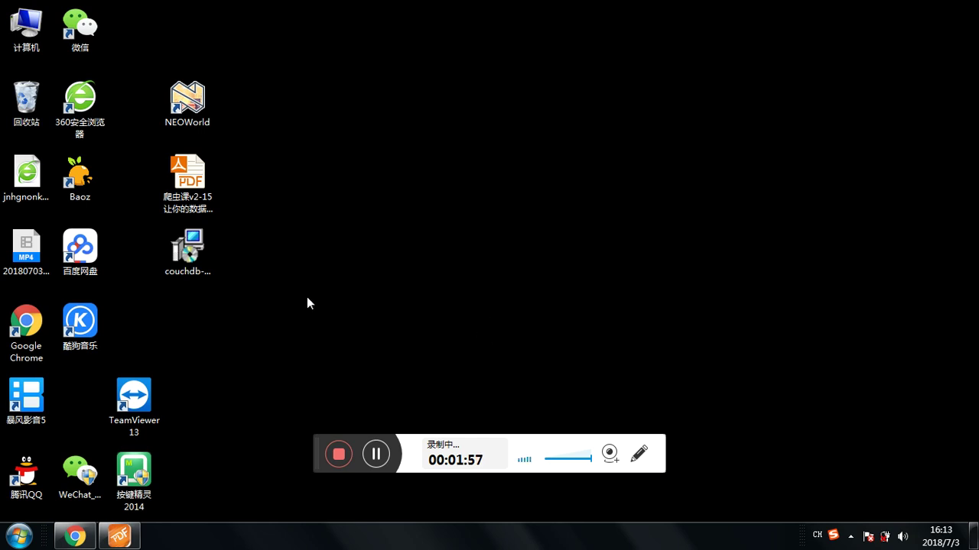
# Switch to the PDF slides and select the browser address given on the CouchDB 配置 page.
pyautogui.click(119, 536)
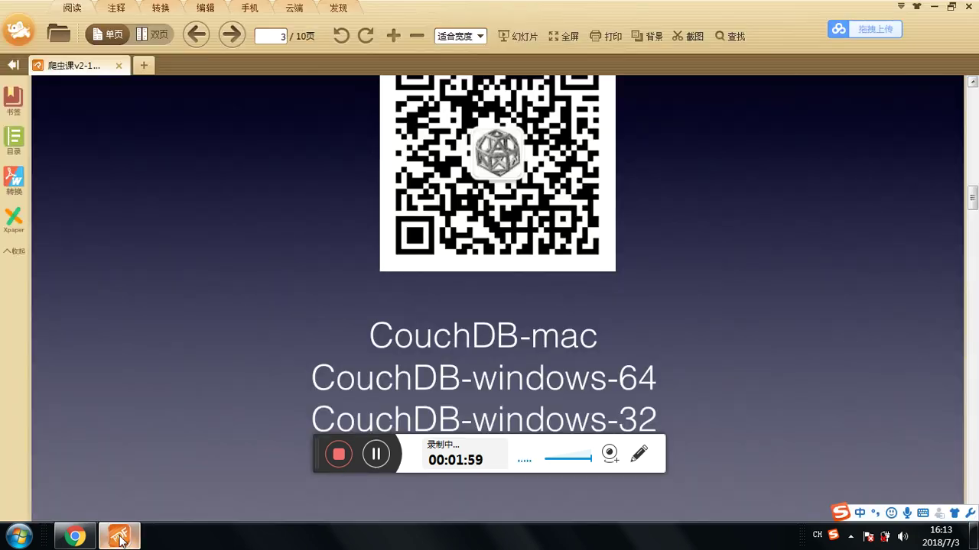
pyautogui.scroll(-6, 695, 359)
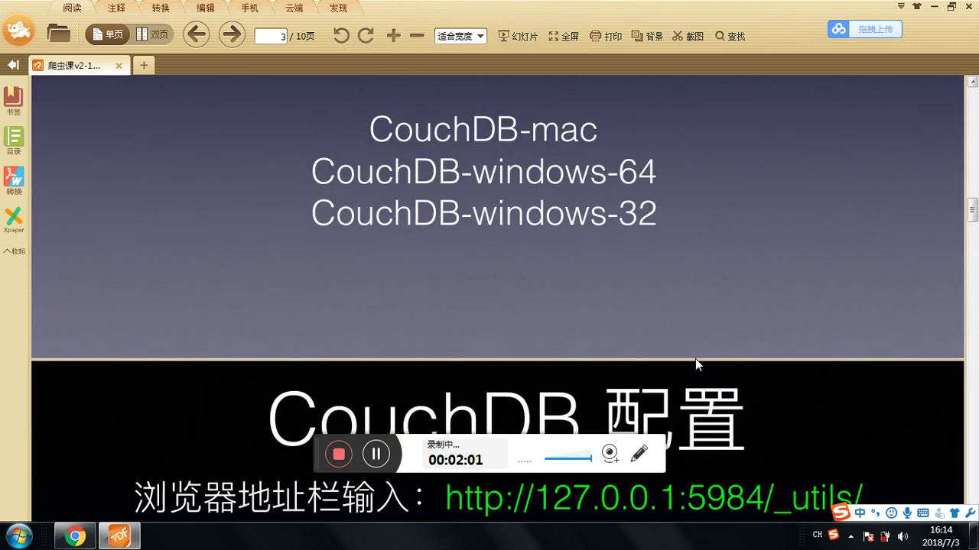
pyautogui.scroll(-1, 695, 358)
pyautogui.moveTo(443, 222); pyautogui.dragTo(861, 225)
# Switch to Chrome, load 127.0.0.1:5984/_utils/ and dismiss the translation offer.
pyautogui.click(74, 535)
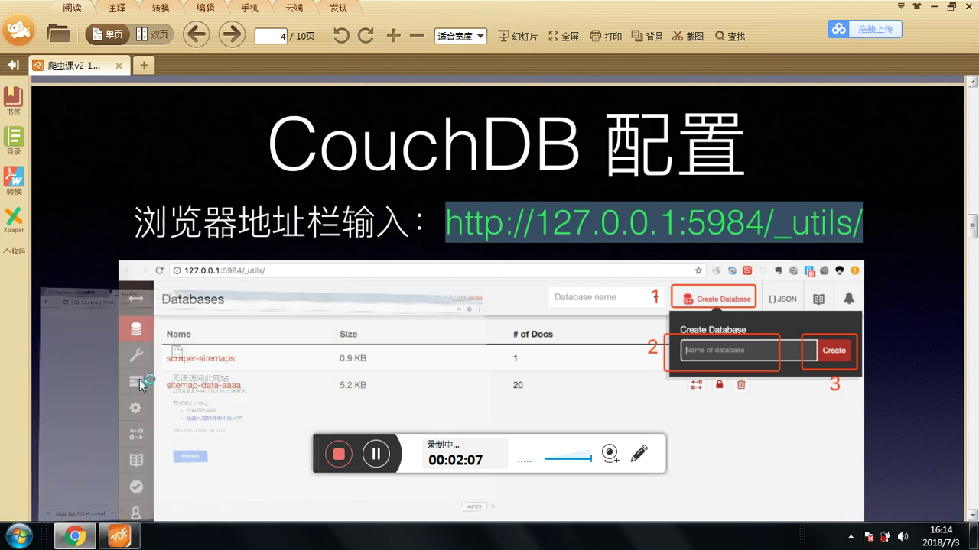
pyautogui.click(245, 37)
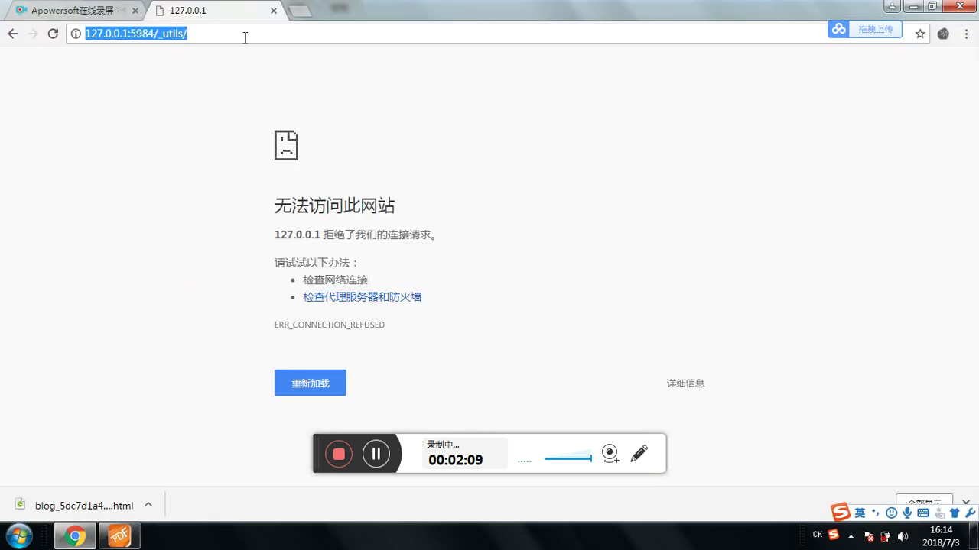
pyautogui.press('Return')
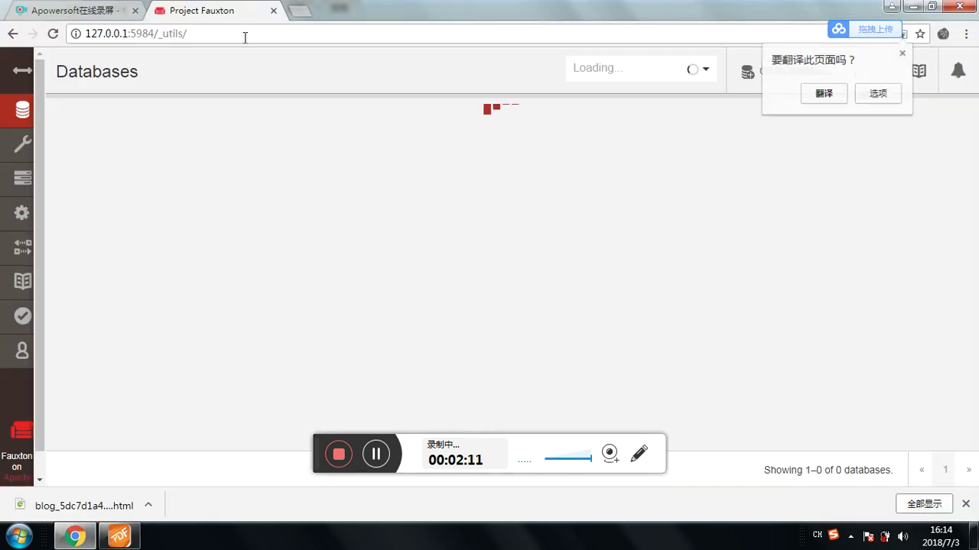
pyautogui.click(903, 53)
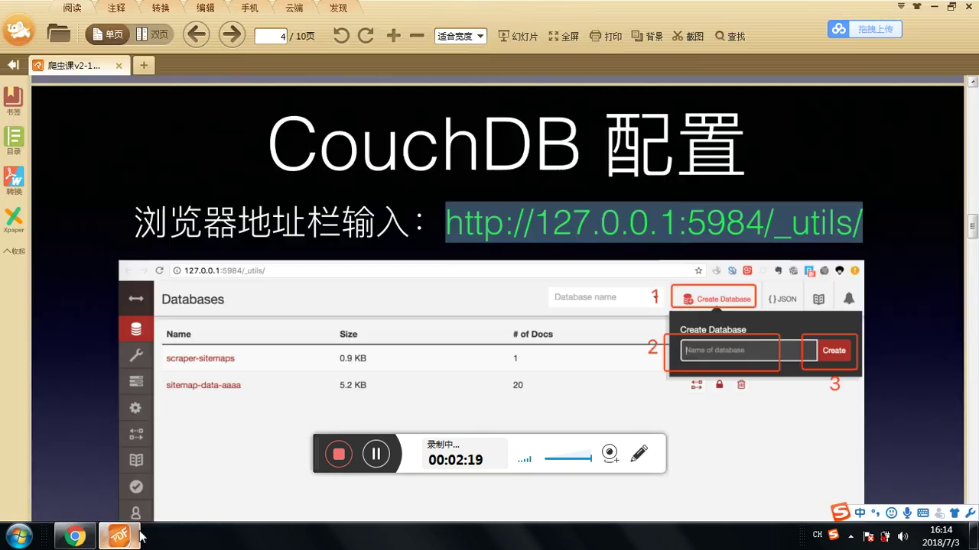
# Switch back to the PDF slides and copy the database name scraper-sitemaps.
pyautogui.click(118, 535)
pyautogui.scroll(-2, 598, 301)
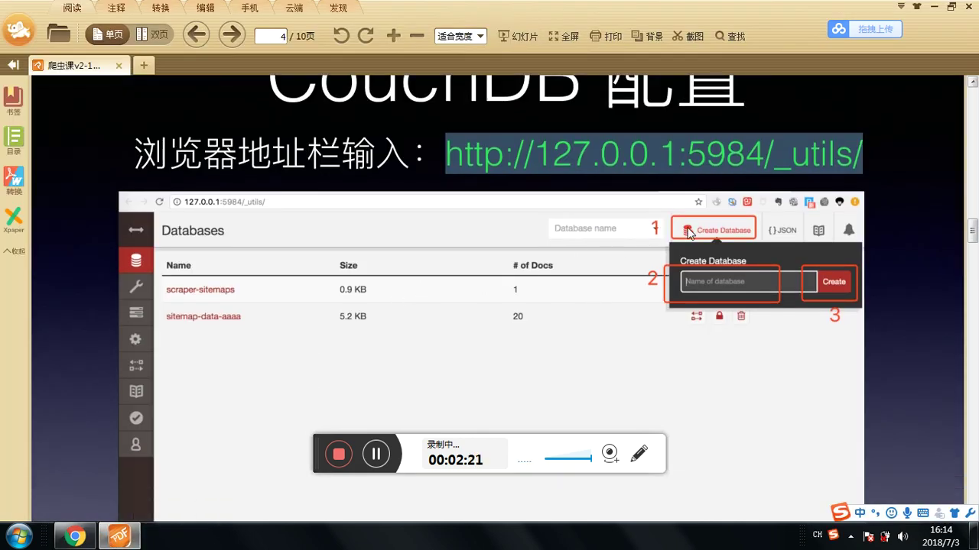
pyautogui.scroll(-10, 634, 326)
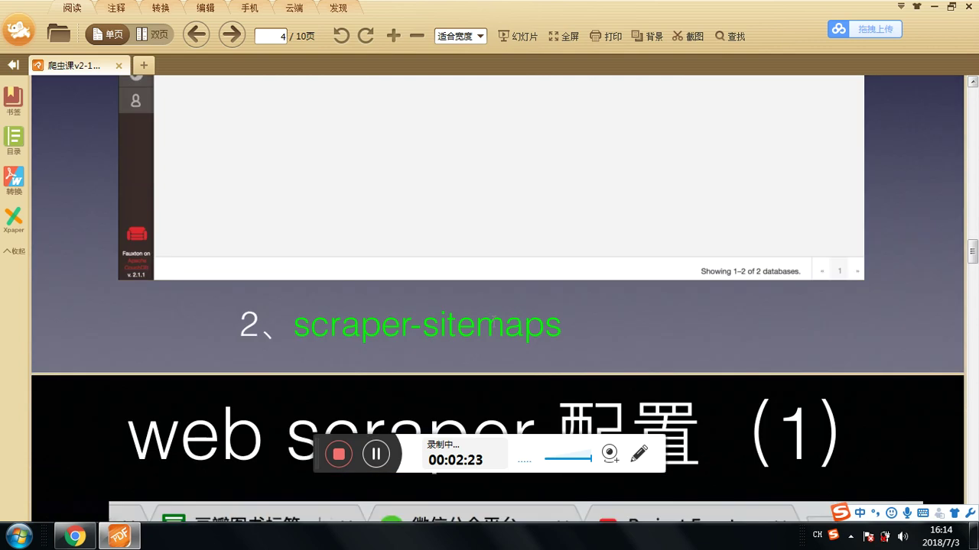
pyautogui.moveTo(293, 324); pyautogui.dragTo(581, 323)
pyautogui.hotkey('ctrl', 'c')
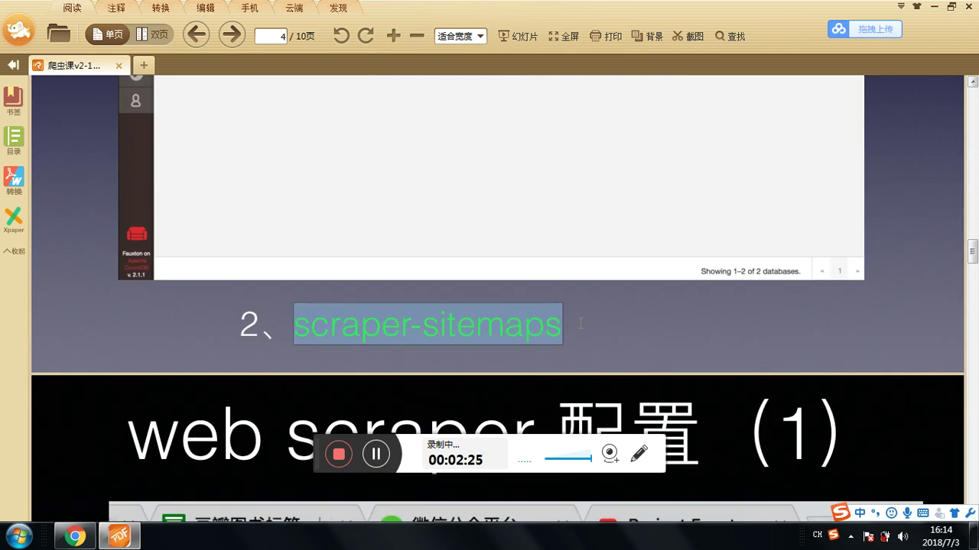
# Create a CouchDB database named scraper-sitemaps in Fauxton in Chrome and return to the database list.
pyautogui.hotkey('alt', 'Tab')
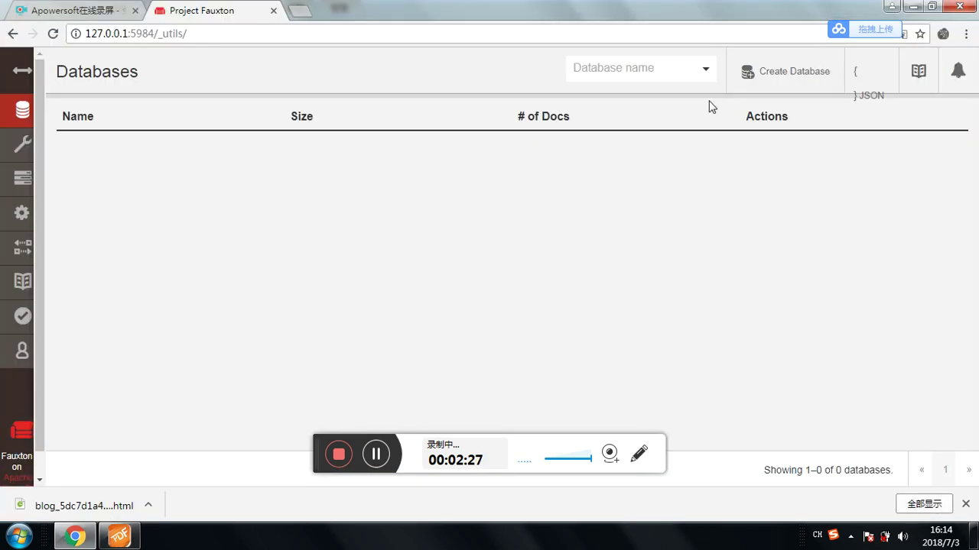
pyautogui.click(793, 73)
pyautogui.hotkey('ctrl', 'v')
pyautogui.click(937, 139)
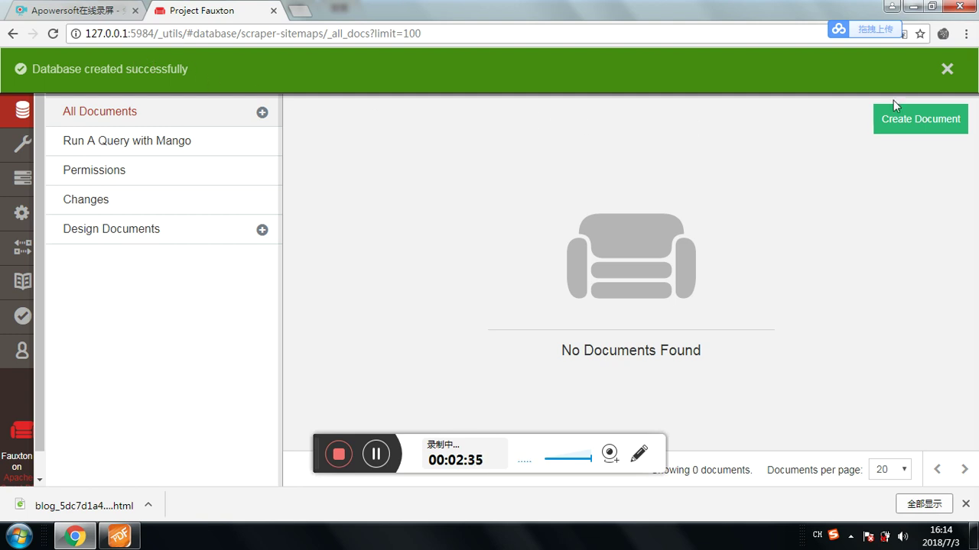
pyautogui.click(945, 68)
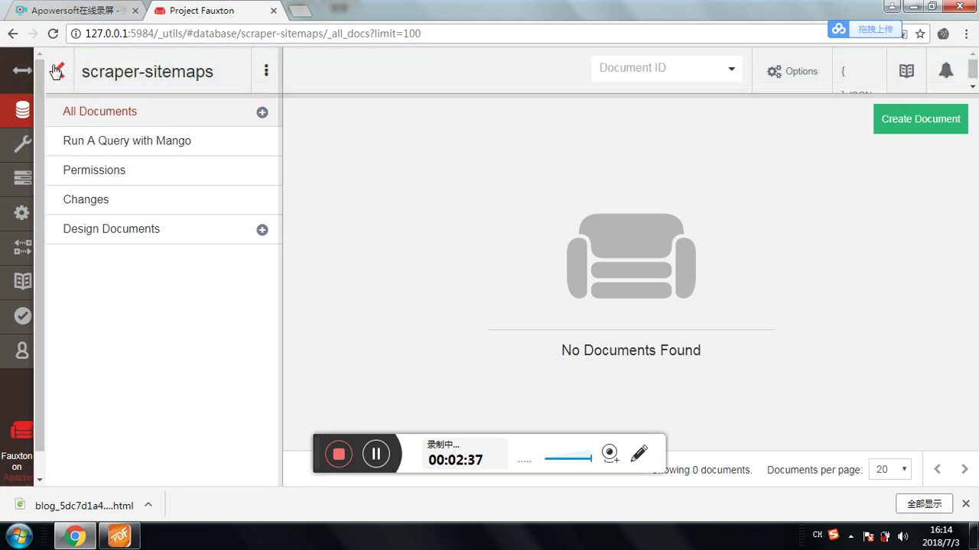
pyautogui.click(55, 74)
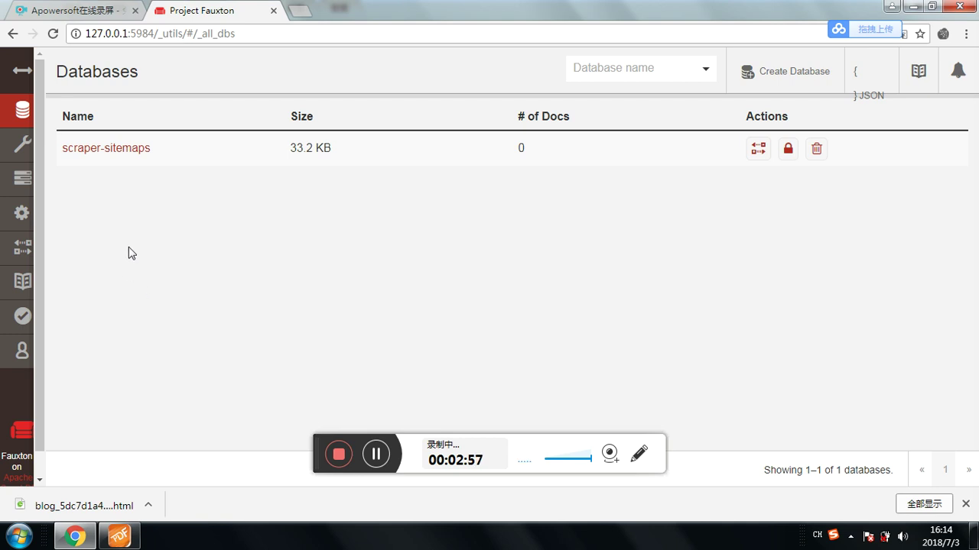
# Open Start or Stop Apache CouchDB Service to view the services list, and return to the desktop.
pyautogui.click(19, 536)
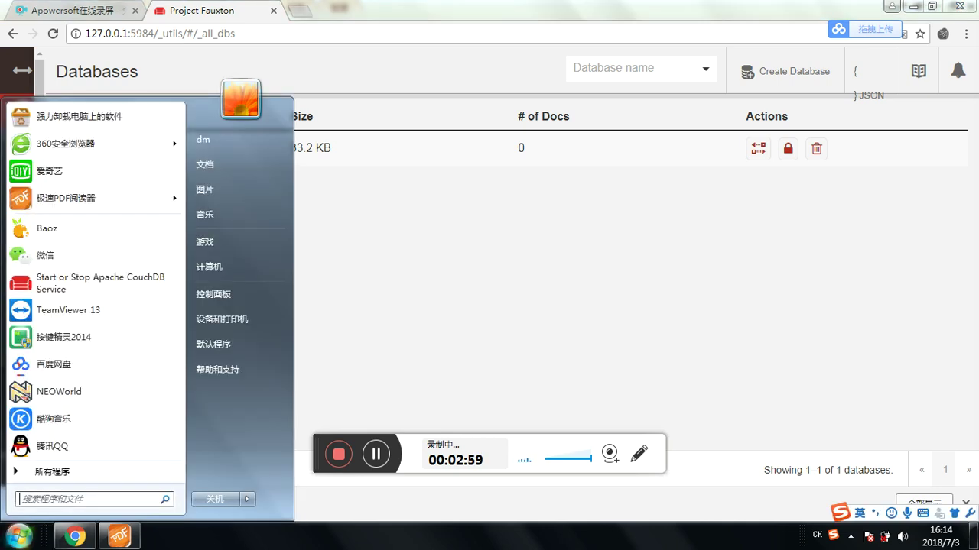
pyautogui.click(126, 285)
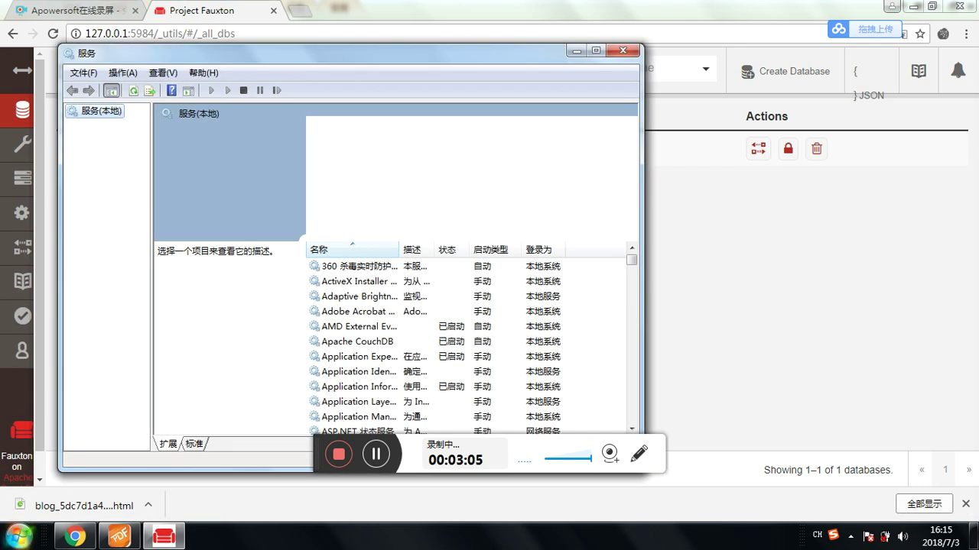
pyautogui.press('super+d')
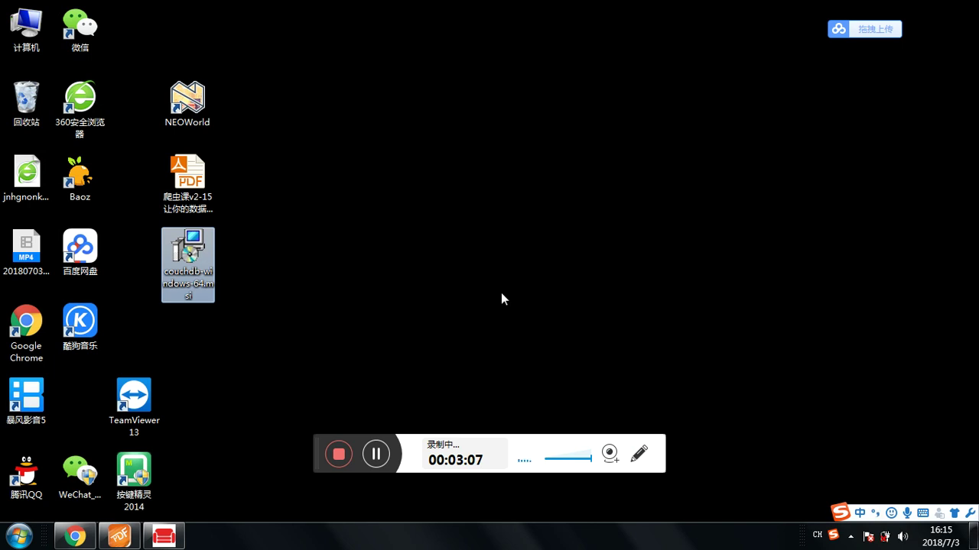
pyautogui.click(300, 291)
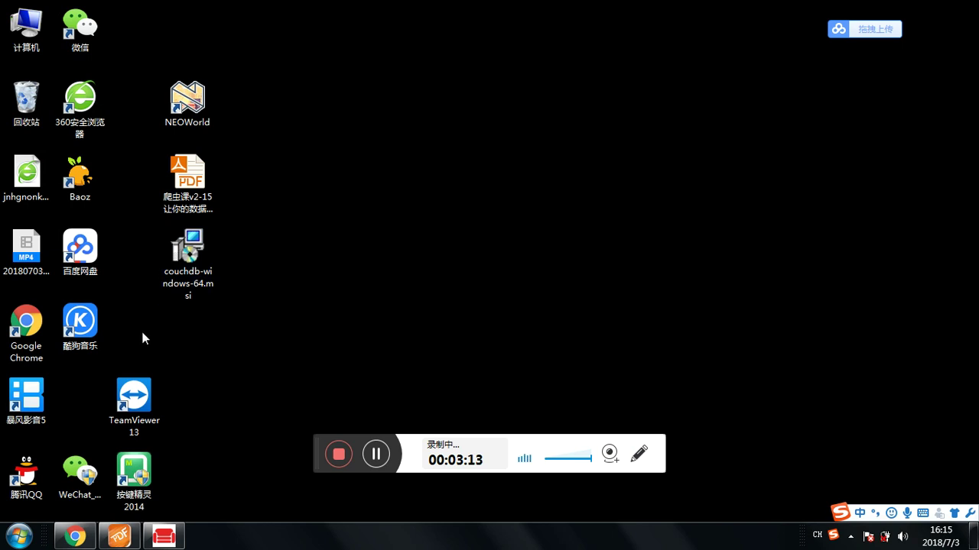
# Search the installed programs for couchdb and open Start or Stop Apache CouchDB Service.
pyautogui.click(20, 535)
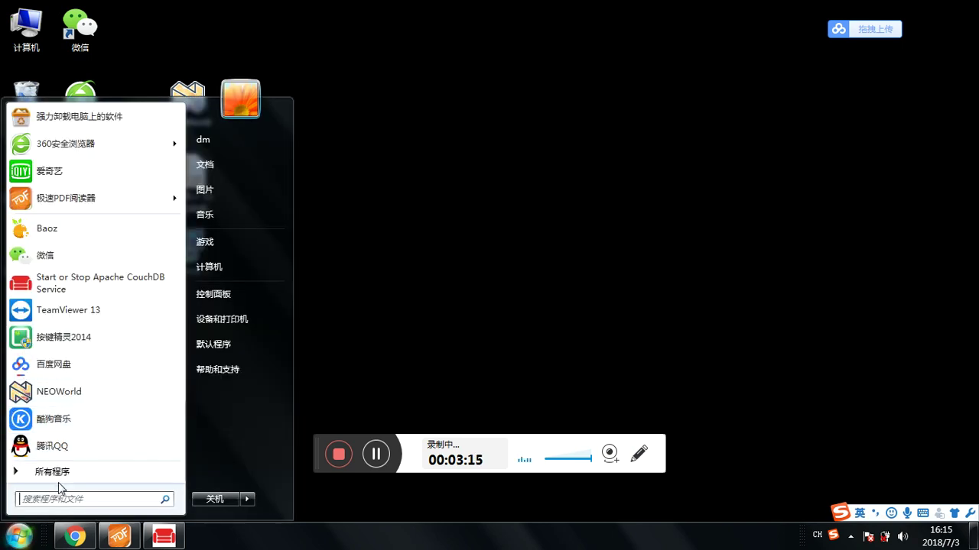
pyautogui.write('c')
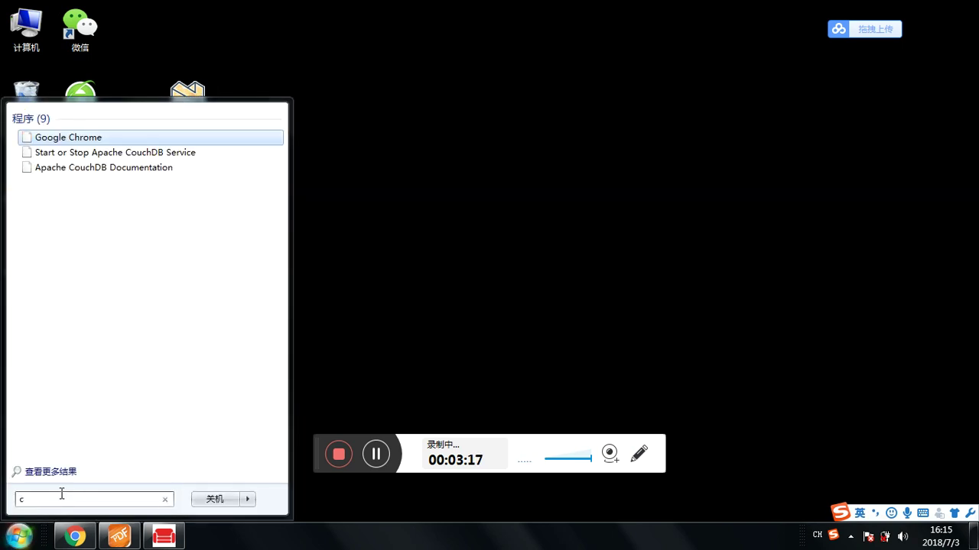
pyautogui.write('ouchdb')
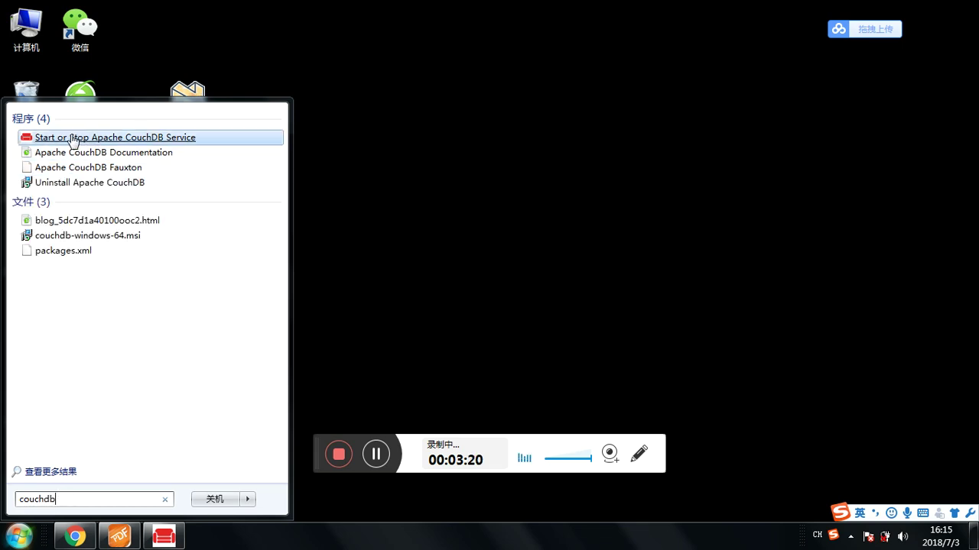
pyautogui.click(119, 138)
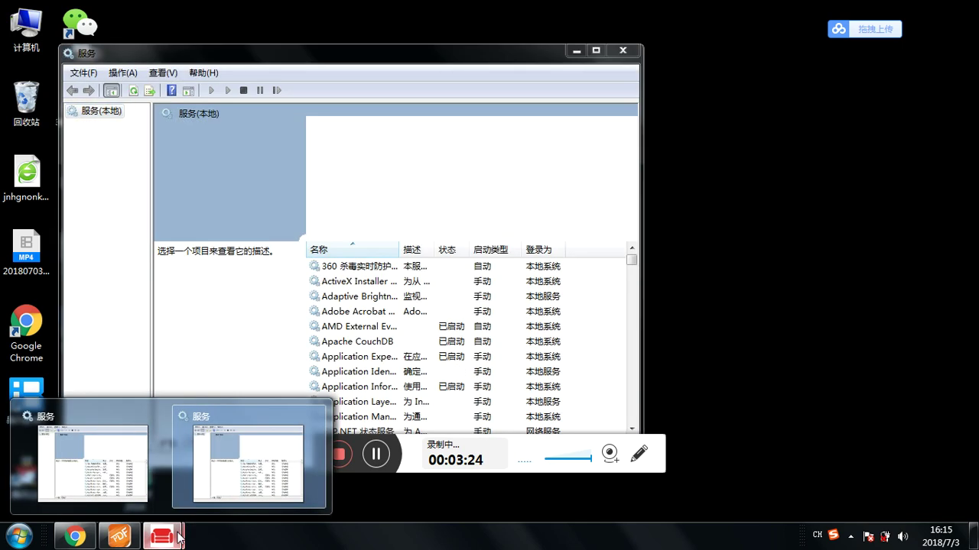
# Reopen Start or Stop Apache CouchDB Service through a program search for couchdb and stop the Apache CouchDB service.
pyautogui.rightClick(178, 536)
pyautogui.click(172, 501)
pyautogui.click(18, 535)
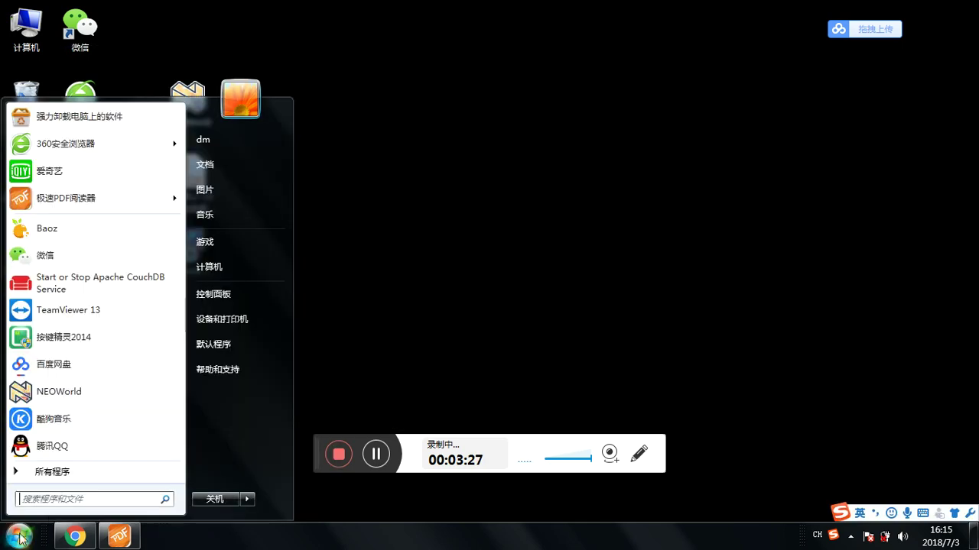
pyautogui.write('couc')
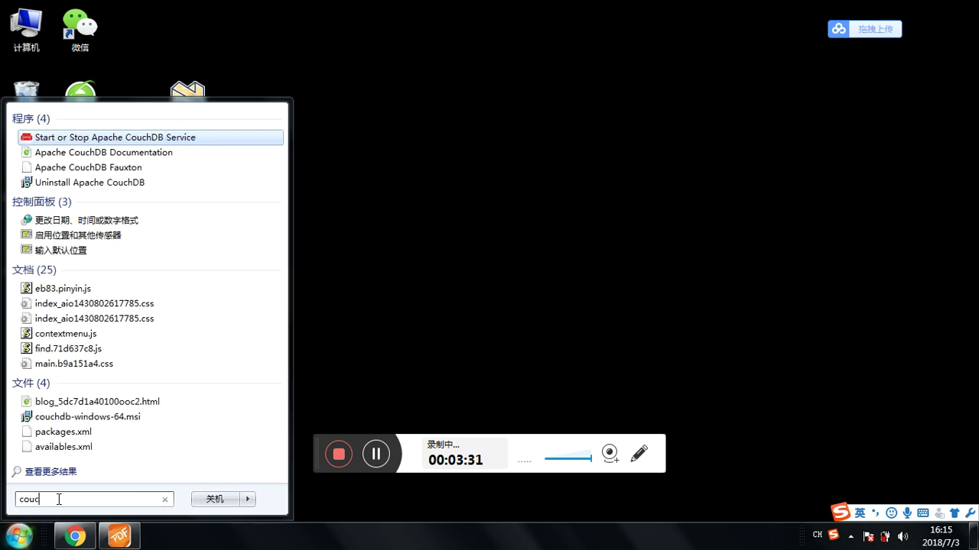
pyautogui.write('hdb')
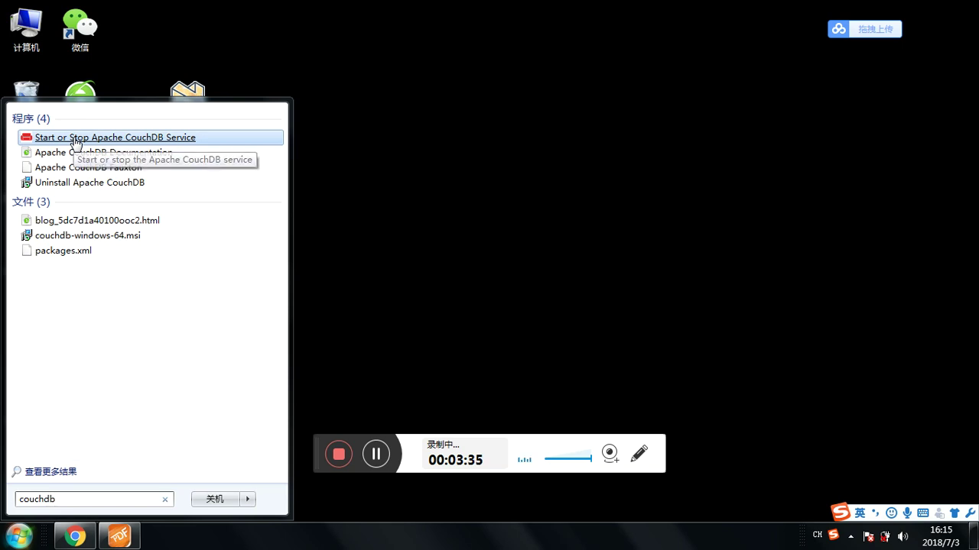
pyautogui.click(76, 144)
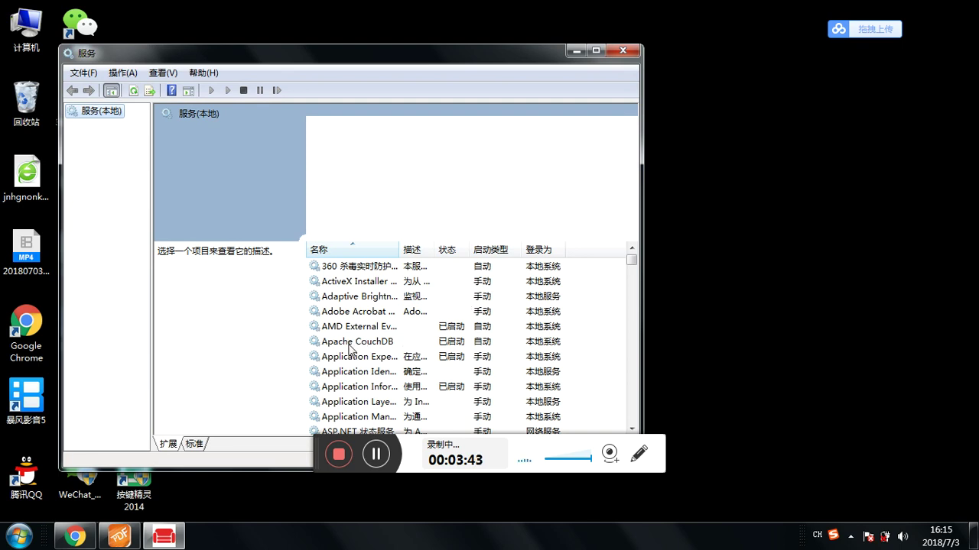
pyautogui.click(372, 347)
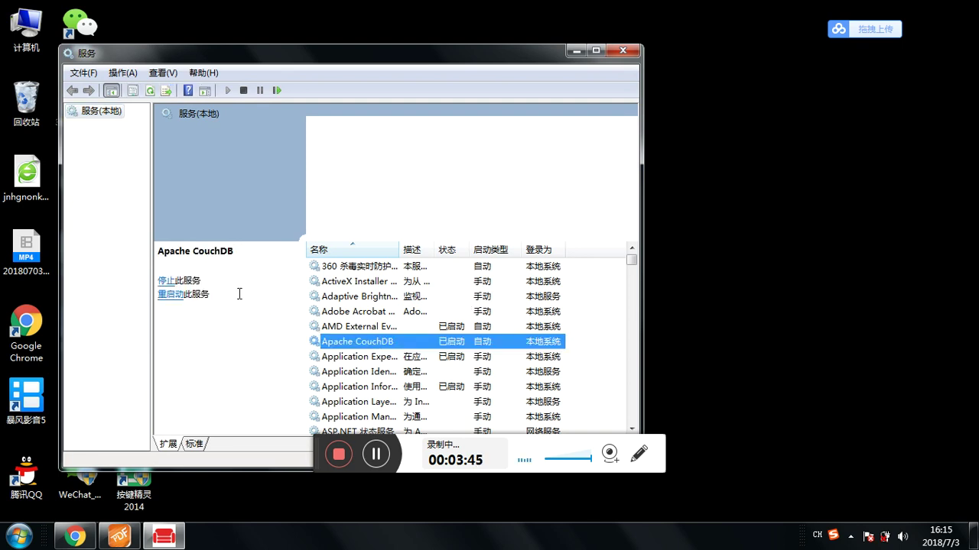
pyautogui.click(166, 281)
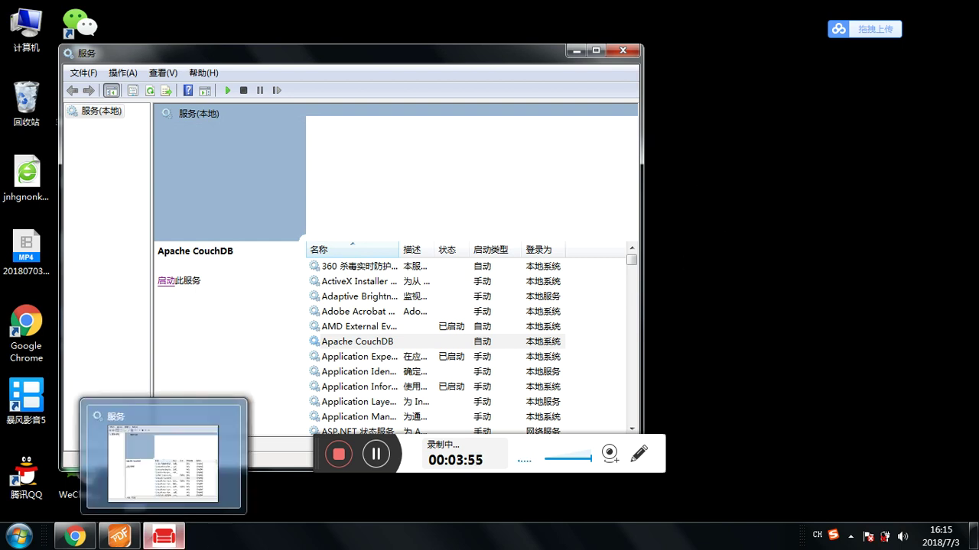
# Switch to Chrome, open the Web Scraper extension's options and set the storage type to CouchDB.
pyautogui.click(86, 540)
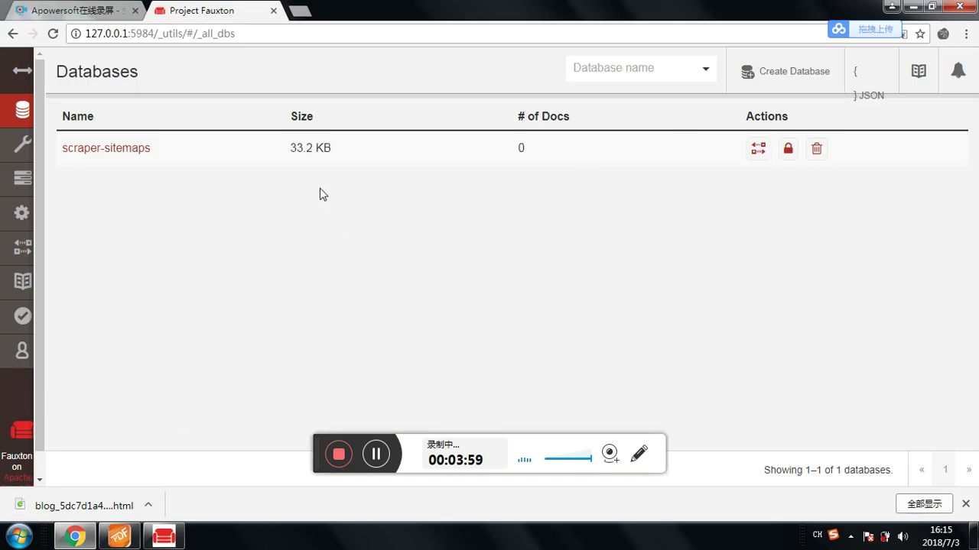
pyautogui.rightClick(943, 35)
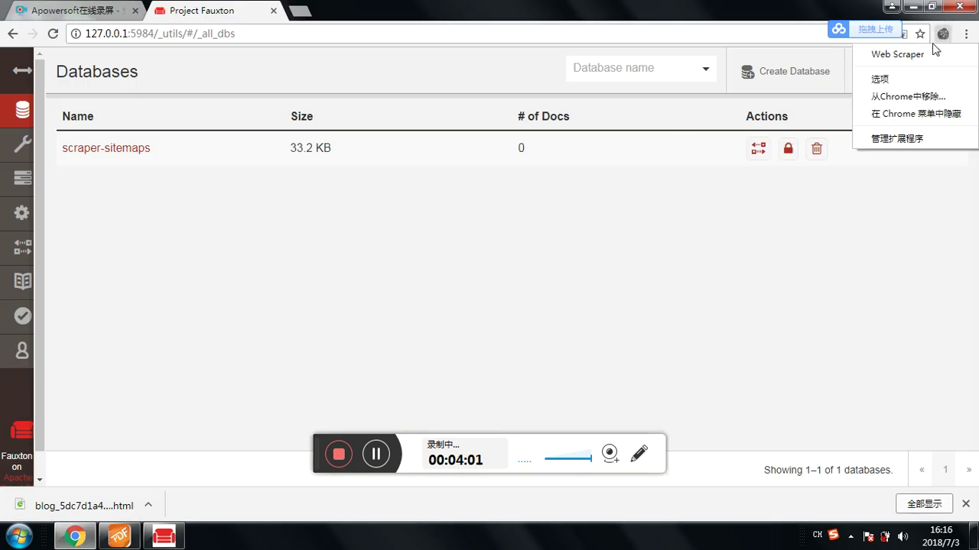
pyautogui.click(906, 80)
pyautogui.click(497, 180)
pyautogui.click(490, 209)
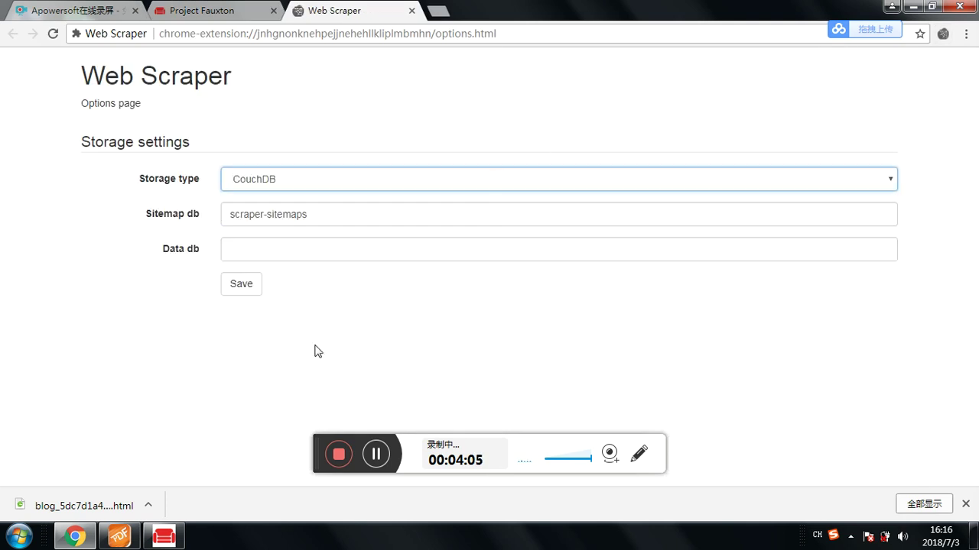
pyautogui.click(163, 536)
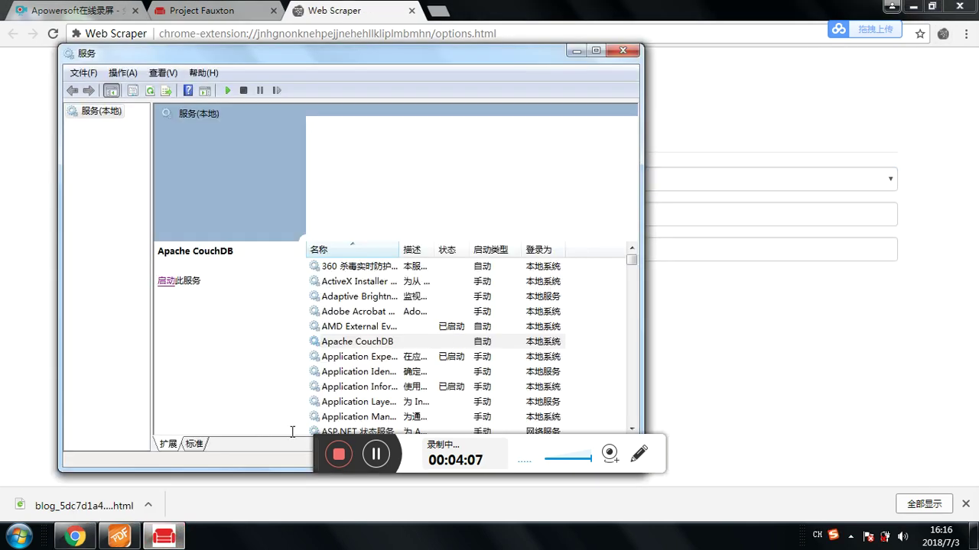
pyautogui.click(122, 535)
pyautogui.scroll(-10, 511, 324)
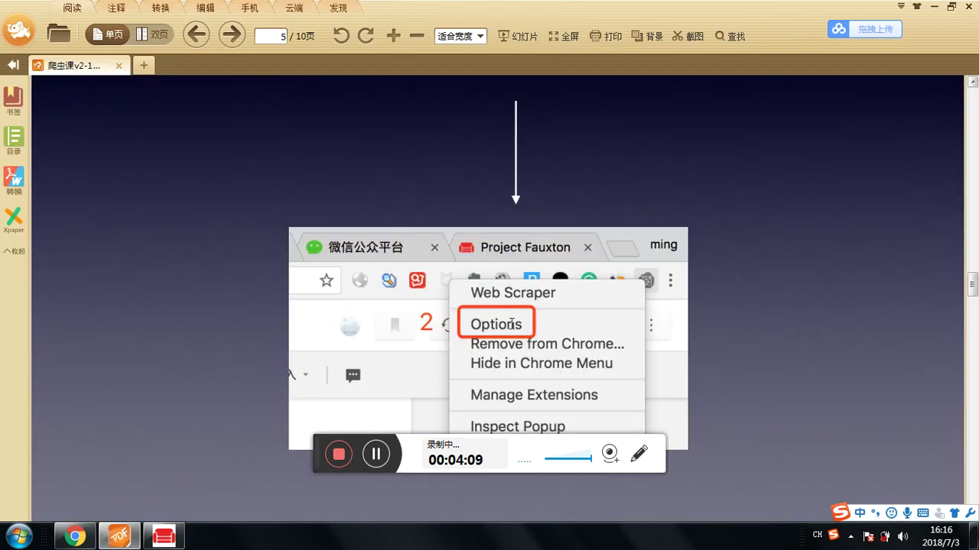
pyautogui.scroll(-5, 512, 324)
pyautogui.moveTo(314, 348); pyautogui.dragTo(907, 339)
pyautogui.hotkey('ctrl', 'c')
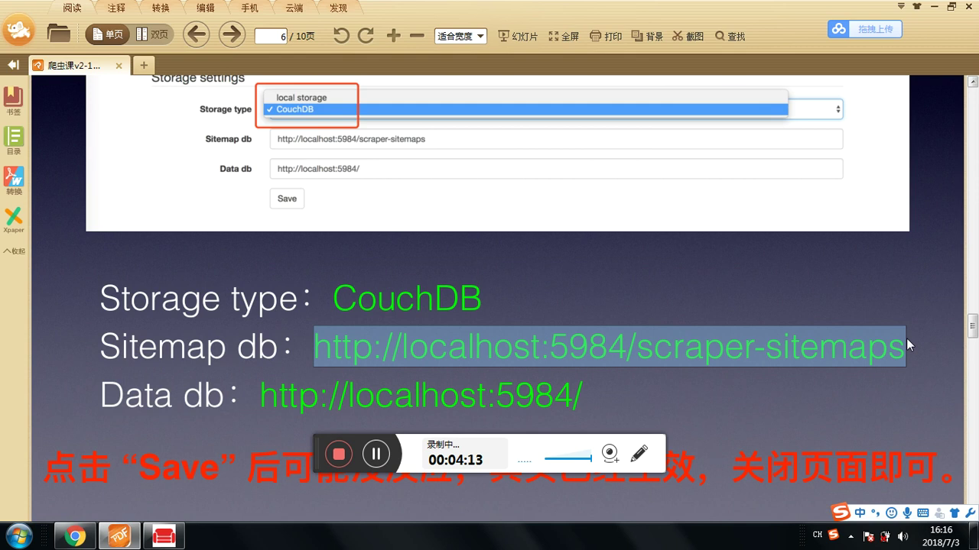
pyautogui.click(75, 536)
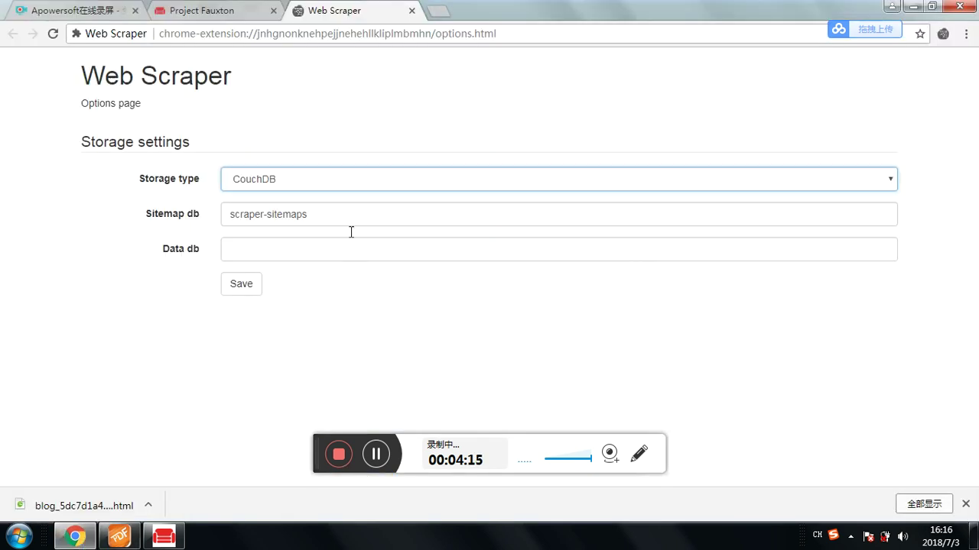
pyautogui.doubleClick(345, 217)
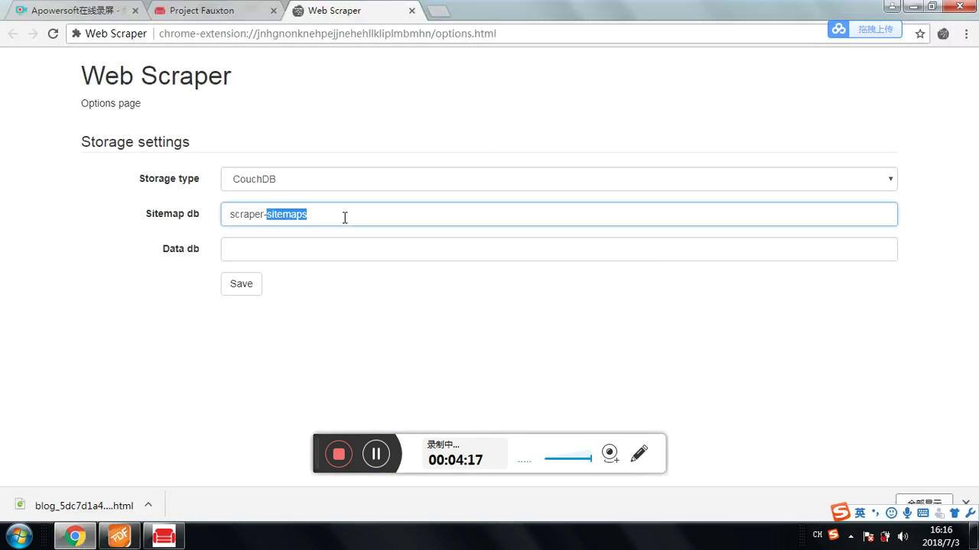
pyautogui.press('BackSpace')
pyautogui.press('BackSpace')
pyautogui.press('BackSpace')
pyautogui.press('BackSpace')
pyautogui.press('BackSpace')
pyautogui.press('BackSpace')
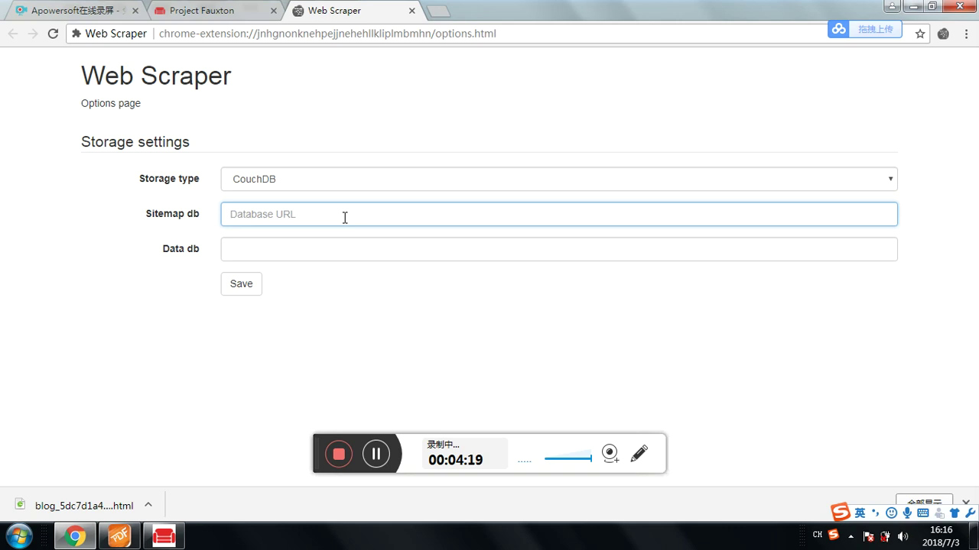
pyautogui.hotkey('ctrl', 'v')
pyautogui.click(119, 536)
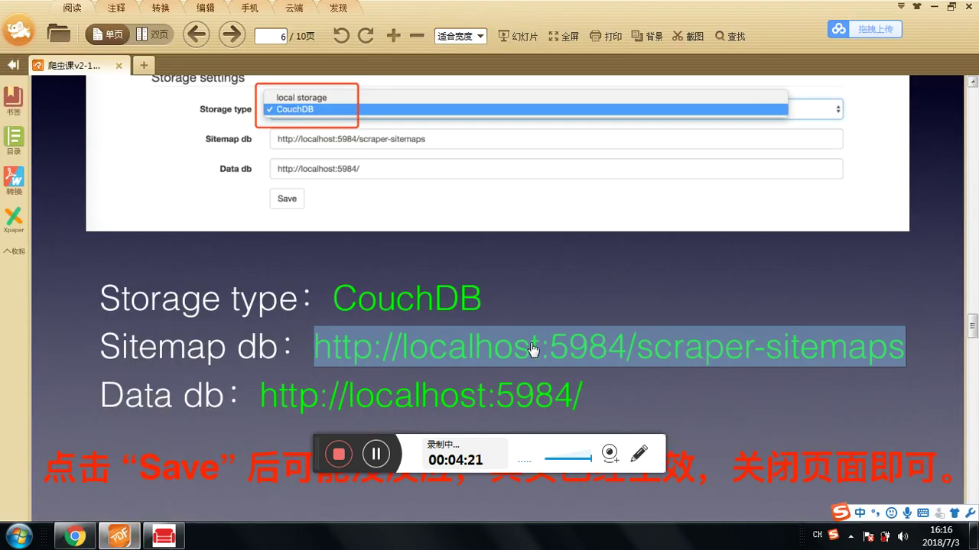
pyautogui.tripleClick(260, 395)
pyautogui.hotkey('ctrl', 'c')
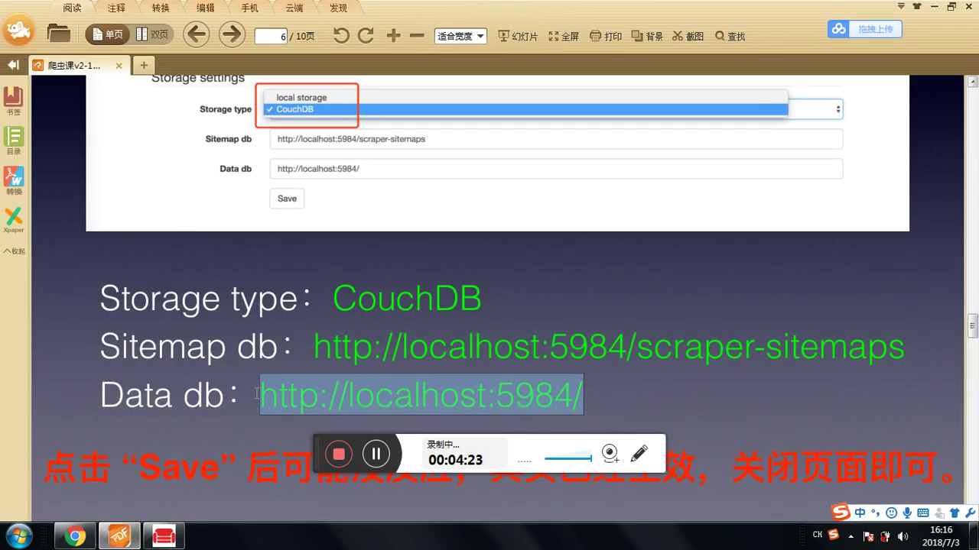
pyautogui.click(74, 536)
pyautogui.click(286, 246)
pyautogui.hotkey('ctrl', 'v')
pyautogui.click(251, 289)
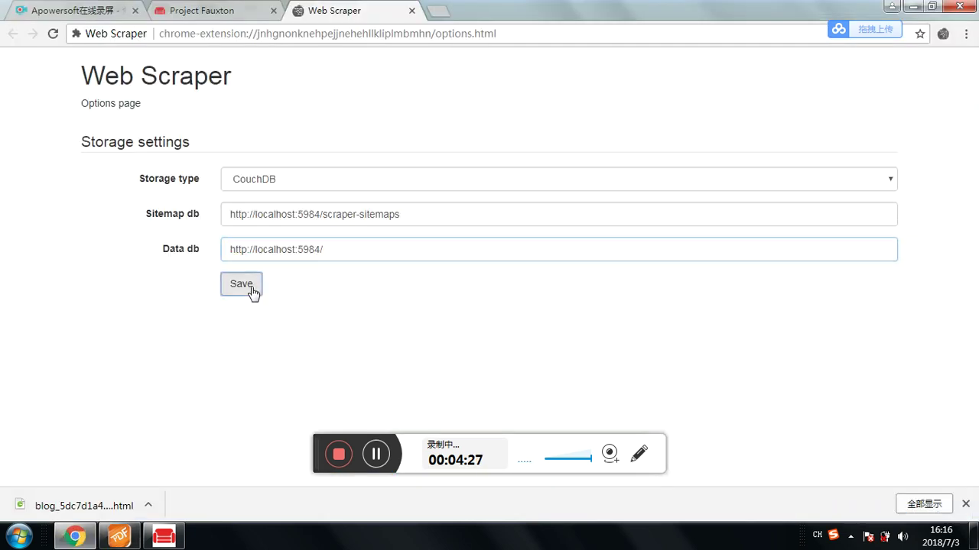
# Inspect a new blank tab with the developer tools and open Web Scraper's form for creating a sitemap.
pyautogui.click(436, 11)
pyautogui.rightClick(555, 128)
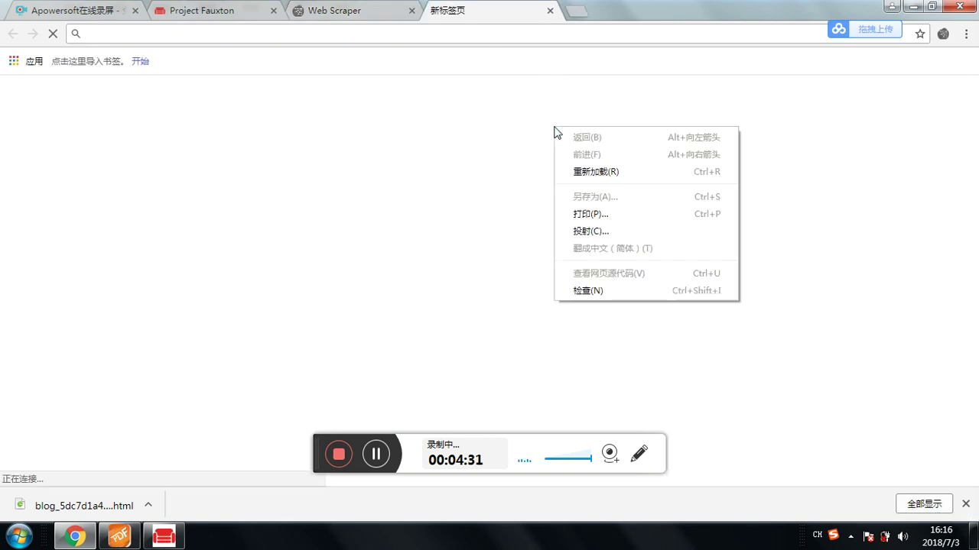
pyautogui.click(603, 291)
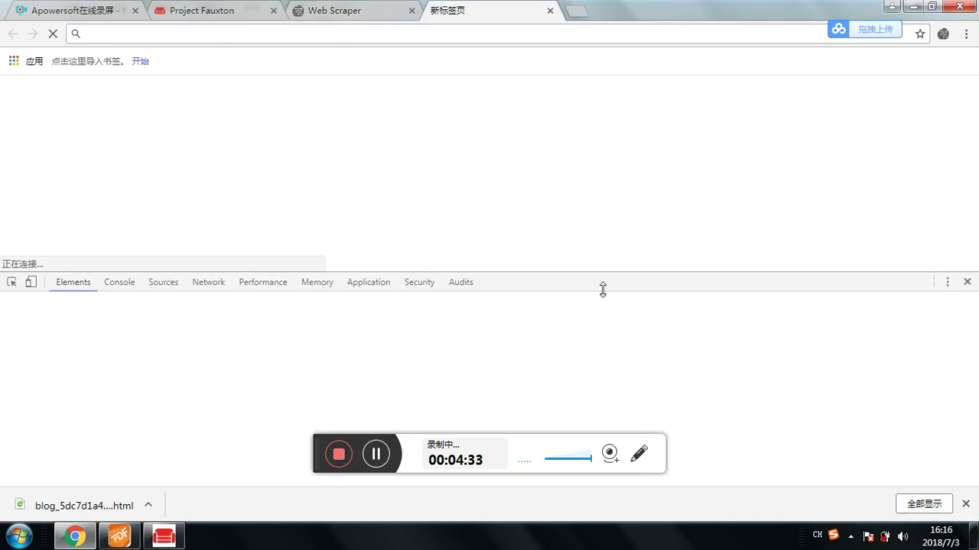
pyautogui.click(503, 283)
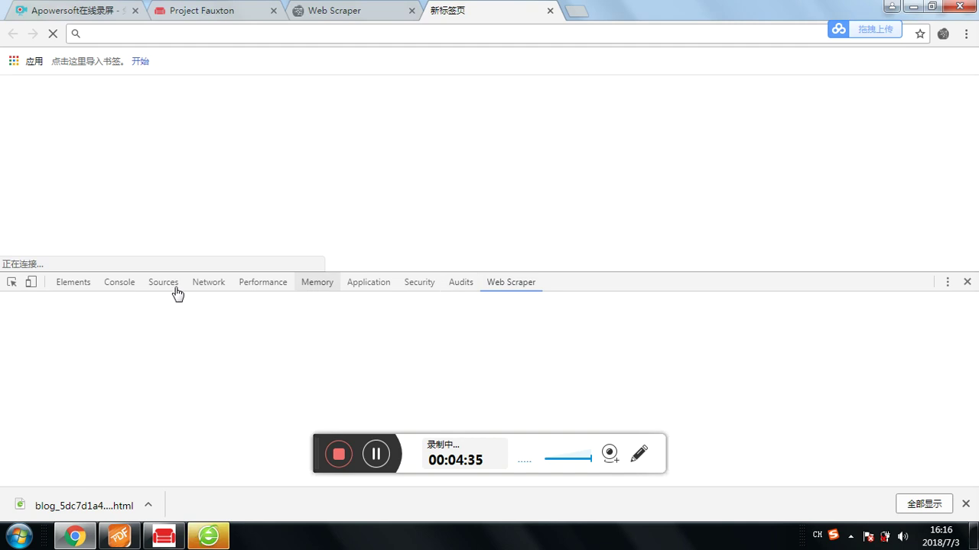
pyautogui.click(152, 304)
pyautogui.click(164, 326)
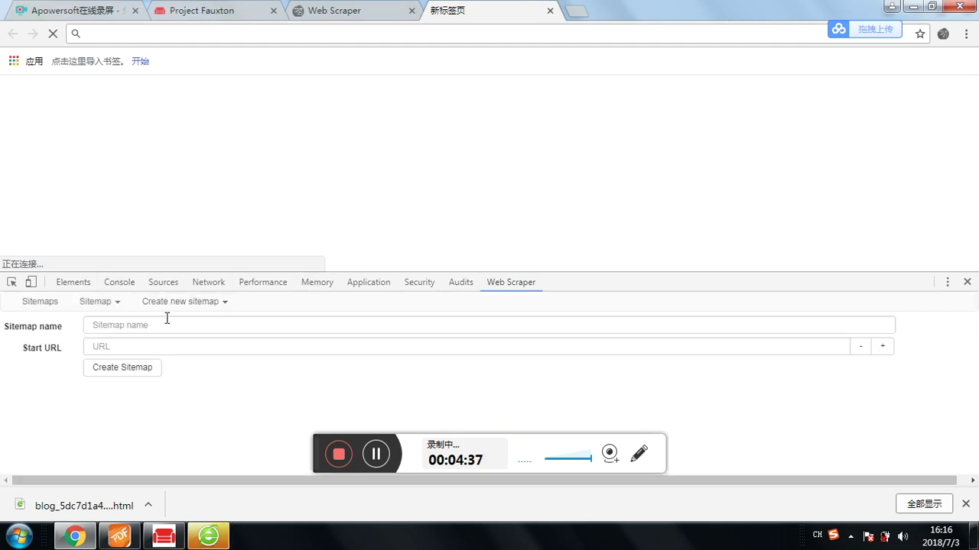
pyautogui.click(82, 9)
pyautogui.click(173, 36)
pyautogui.hotkey('ctrl', 'c')
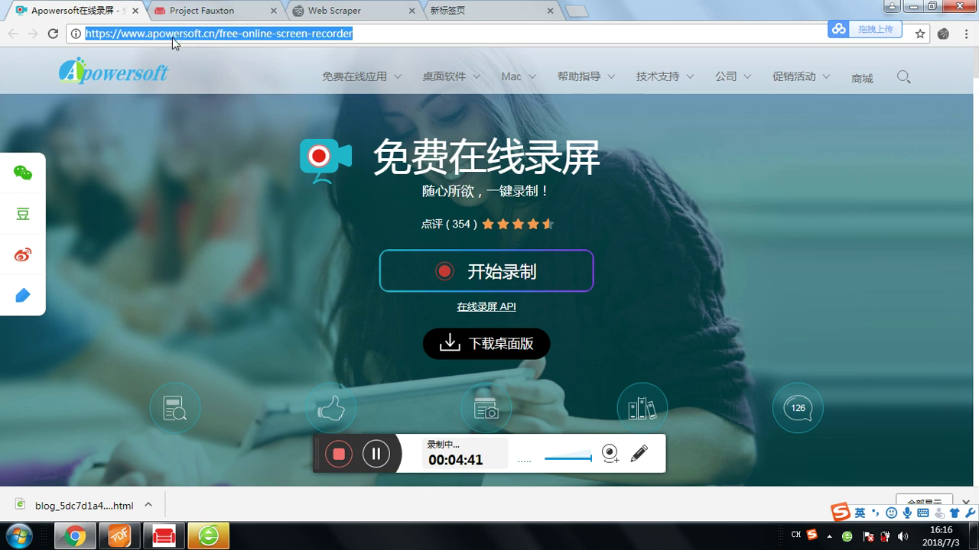
pyautogui.click(498, 11)
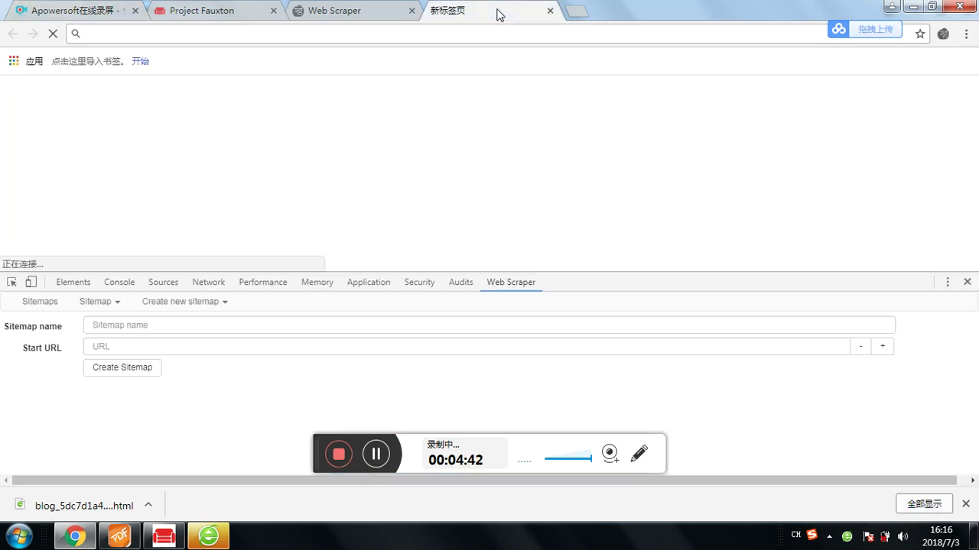
pyautogui.click(173, 344)
pyautogui.hotkey('ctrl', 'v')
# Name the sitemap aaaaa and create it.
pyautogui.click(177, 325)
pyautogui.write('aaa')
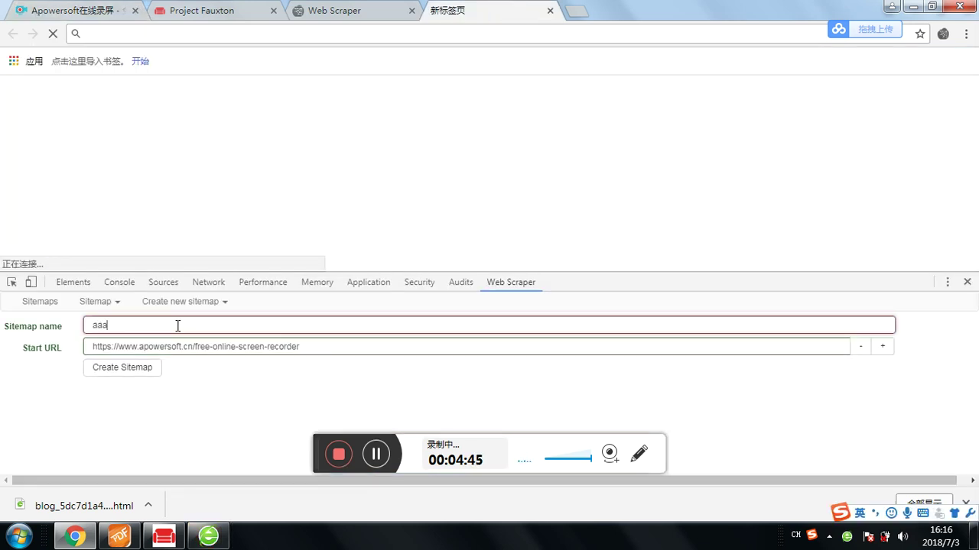
pyautogui.write('aa')
pyautogui.click(130, 368)
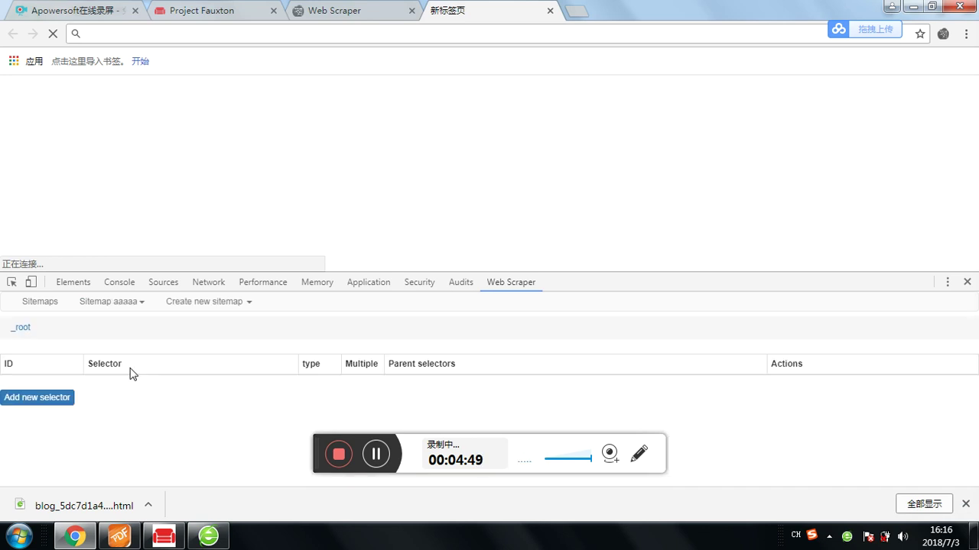
# Check the Apache CouchDB entry in the Windows services list and return to Chrome.
pyautogui.click(164, 536)
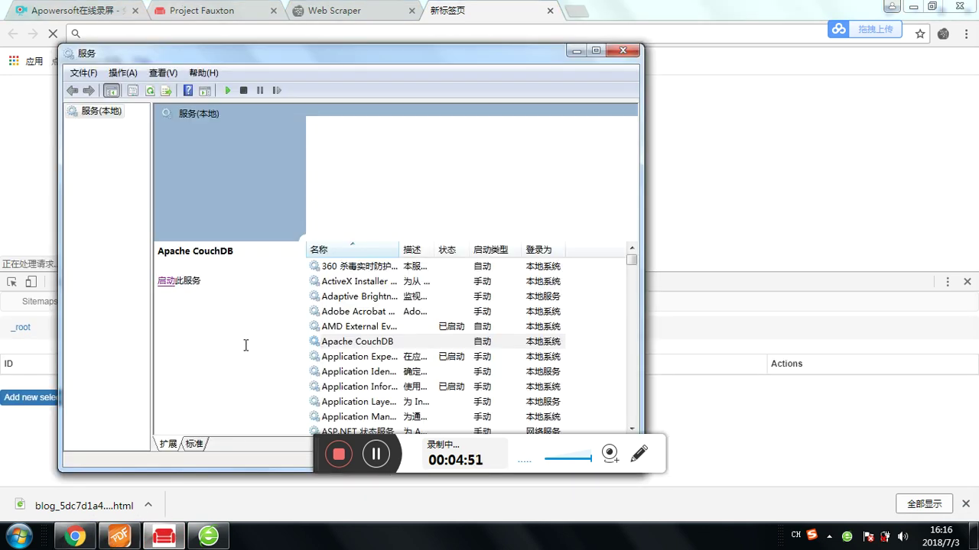
pyautogui.click(365, 344)
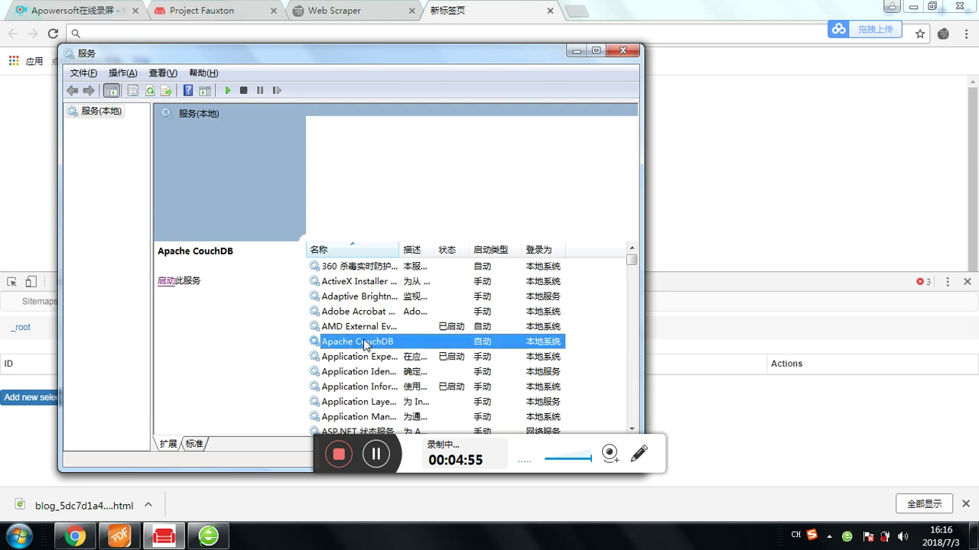
pyautogui.hotkey('alt', 'F4')
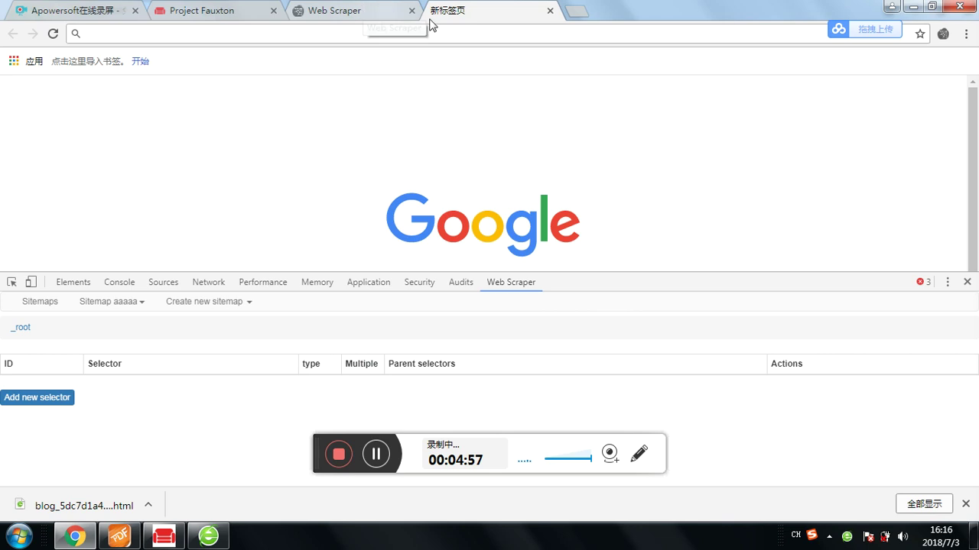
# Review the Web Scraper extension's storage settings on its options page, and close the page.
pyautogui.rightClick(943, 34)
pyautogui.click(909, 77)
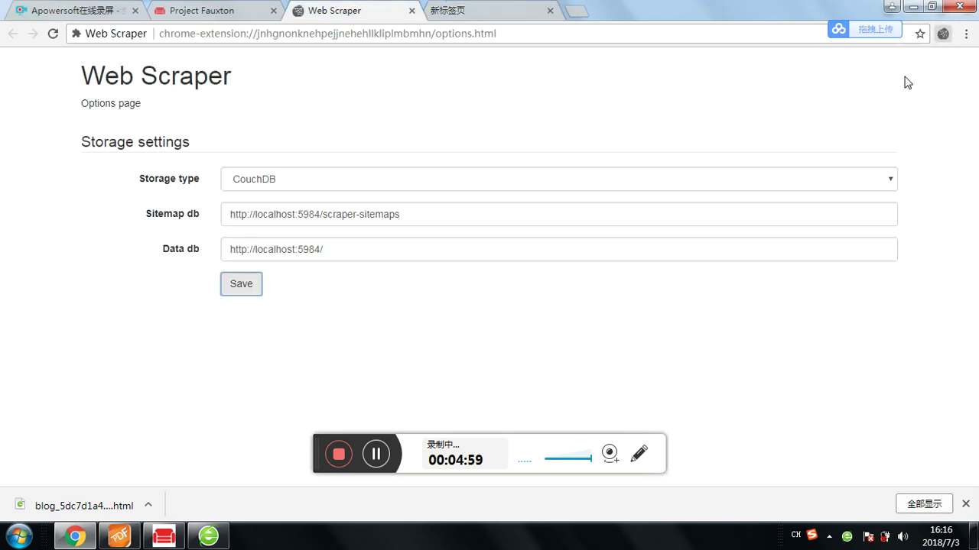
pyautogui.click(412, 11)
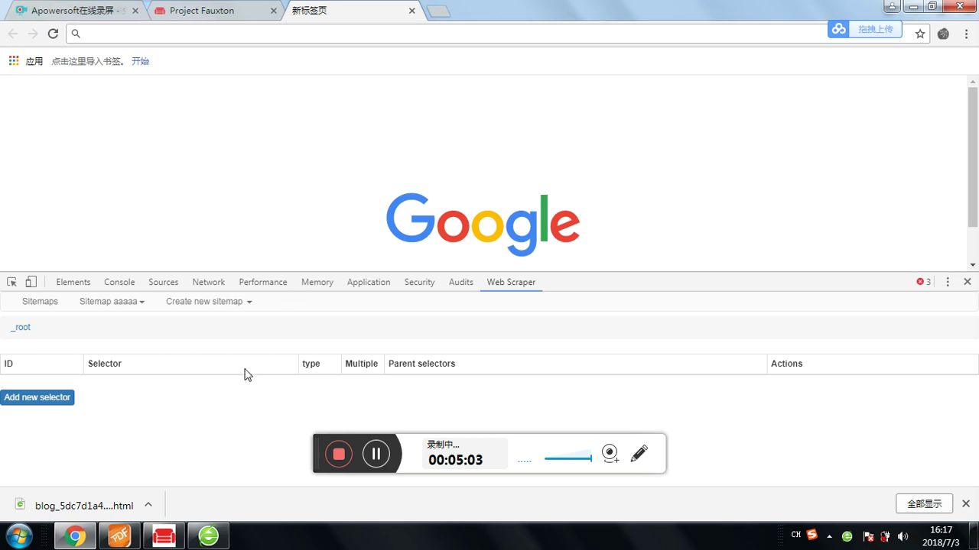
# Start another new sitemap and name it aaaa.
pyautogui.click(231, 302)
pyautogui.click(214, 321)
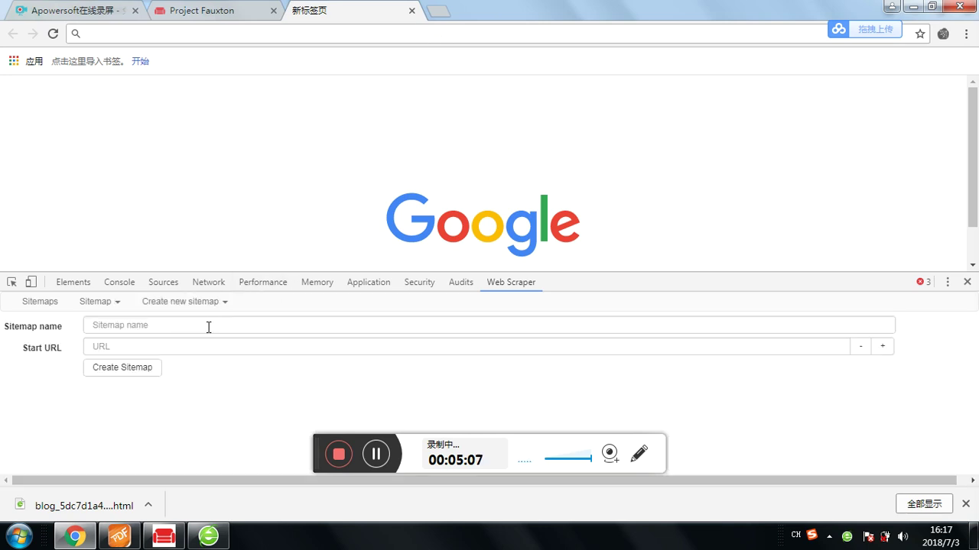
pyautogui.click(209, 328)
pyautogui.write('aaaa')
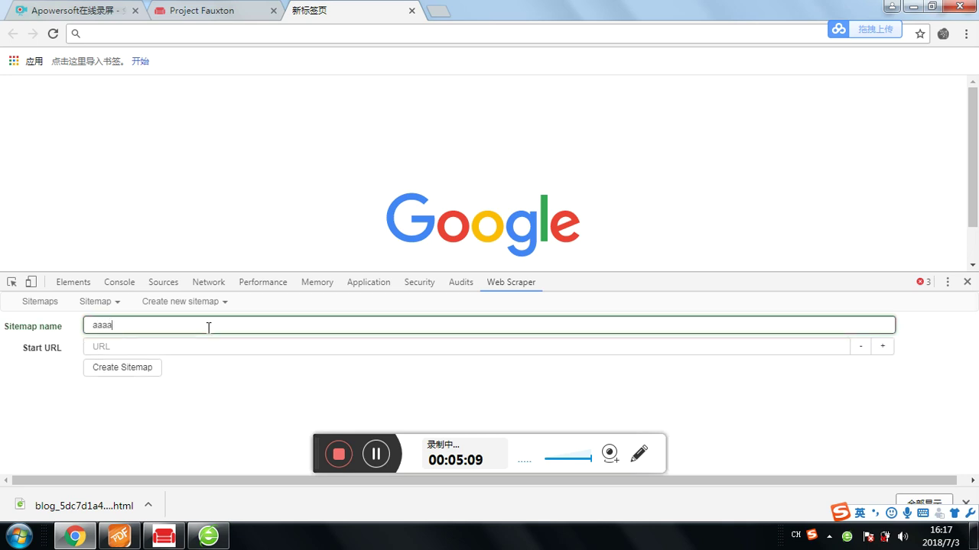
pyautogui.click(180, 348)
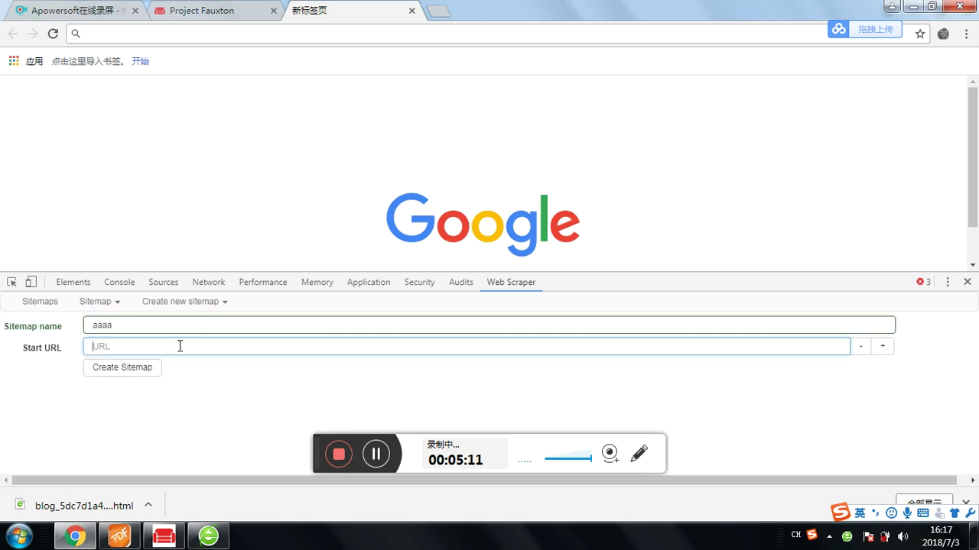
pyautogui.write('www.baidu.com')
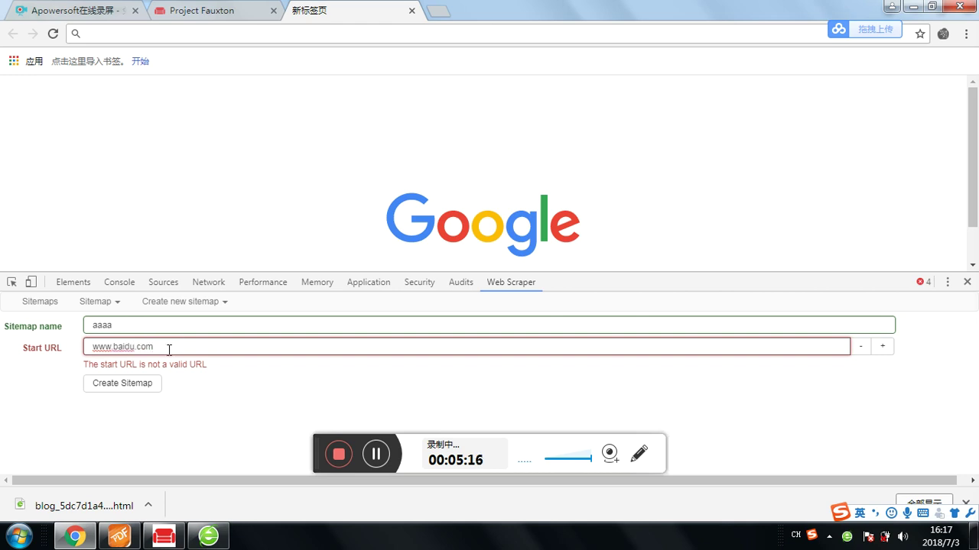
pyautogui.click(217, 11)
pyautogui.click(215, 34)
pyautogui.hotkey('ctrl', 'c')
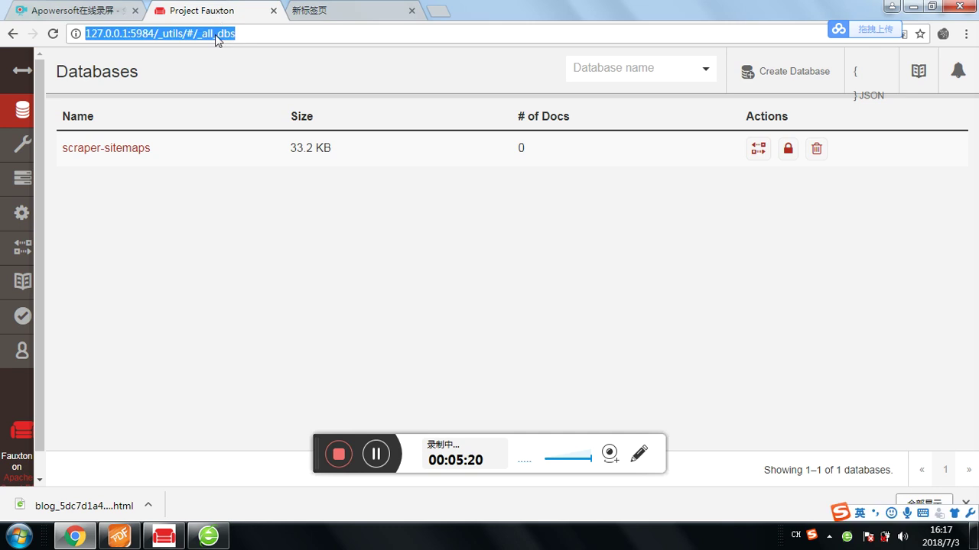
pyautogui.click(343, 11)
pyautogui.tripleClick(190, 351)
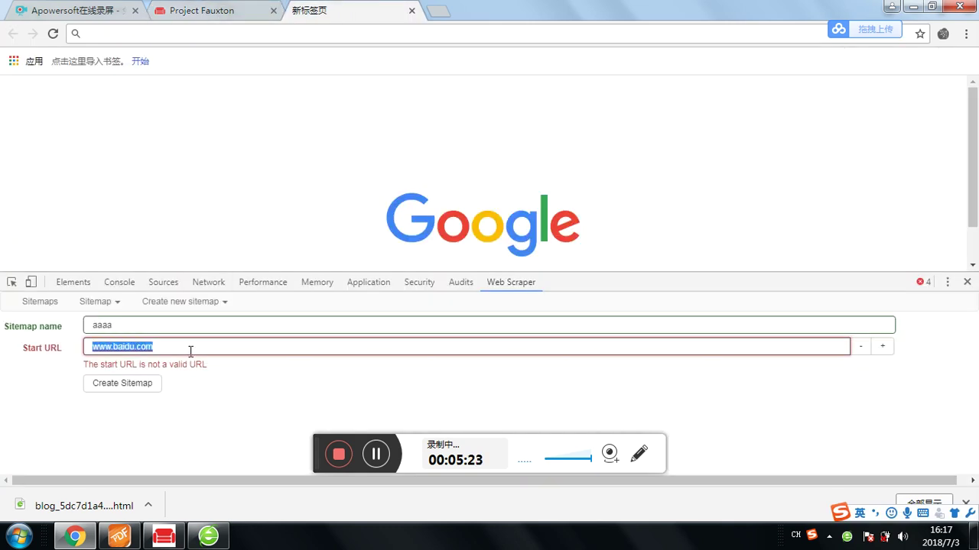
pyautogui.hotkey('ctrl', 'v')
pyautogui.click(149, 386)
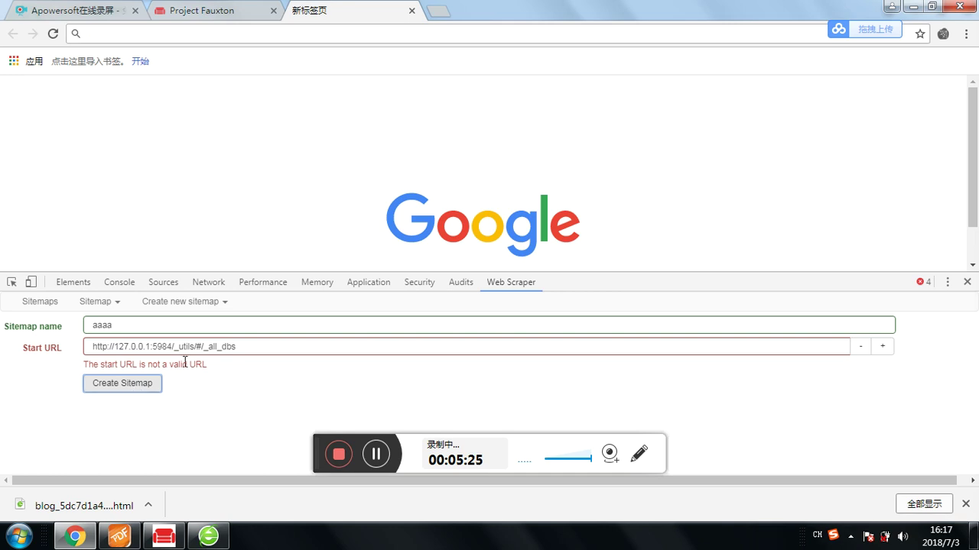
pyautogui.click(69, 11)
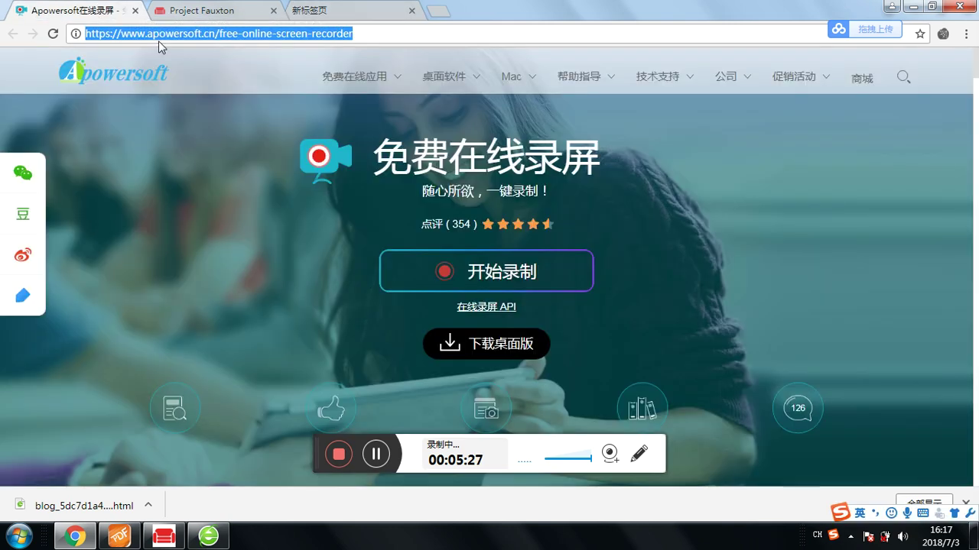
pyautogui.click(328, 10)
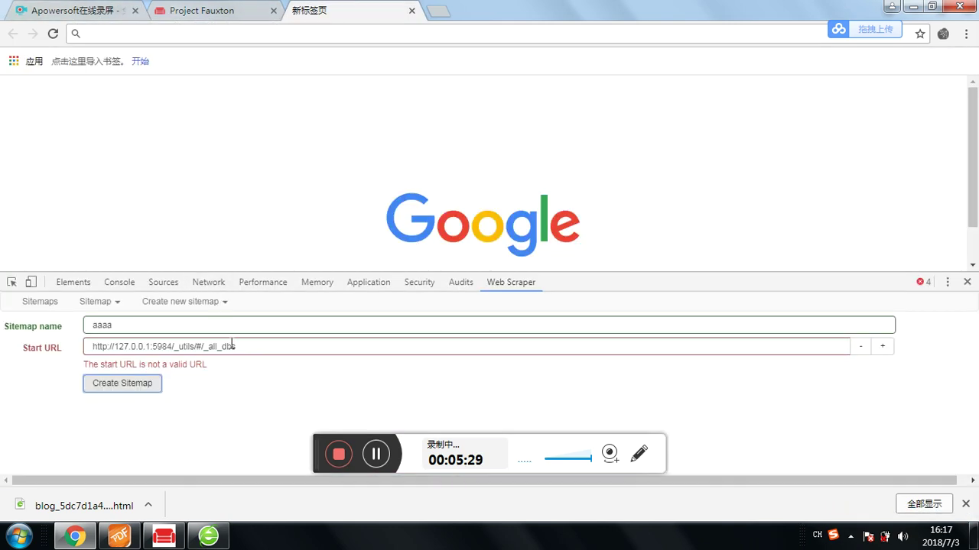
pyautogui.click(251, 354)
pyautogui.hotkey('ctrl', 'a')
pyautogui.write('https://www.apowersoft.cn/free-online-screen-recorder')
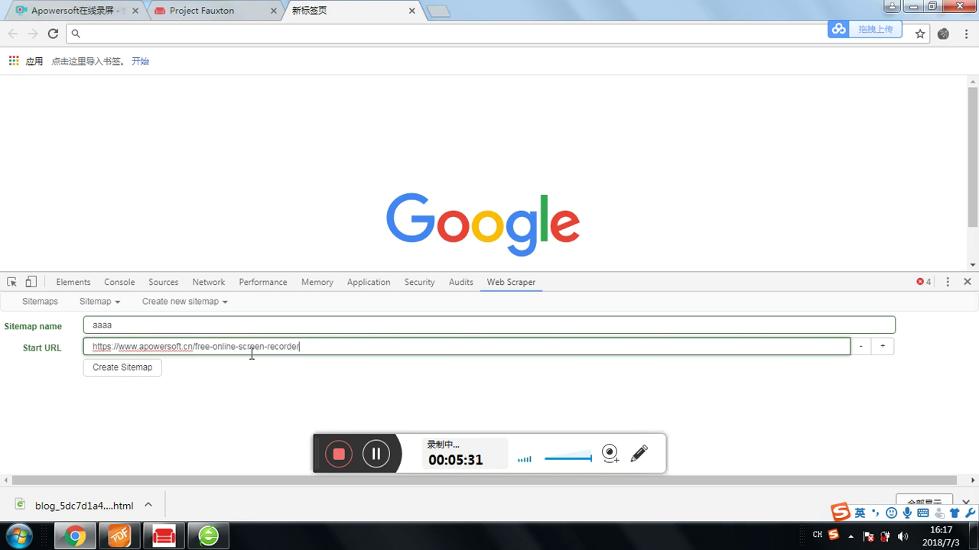
pyautogui.click(126, 379)
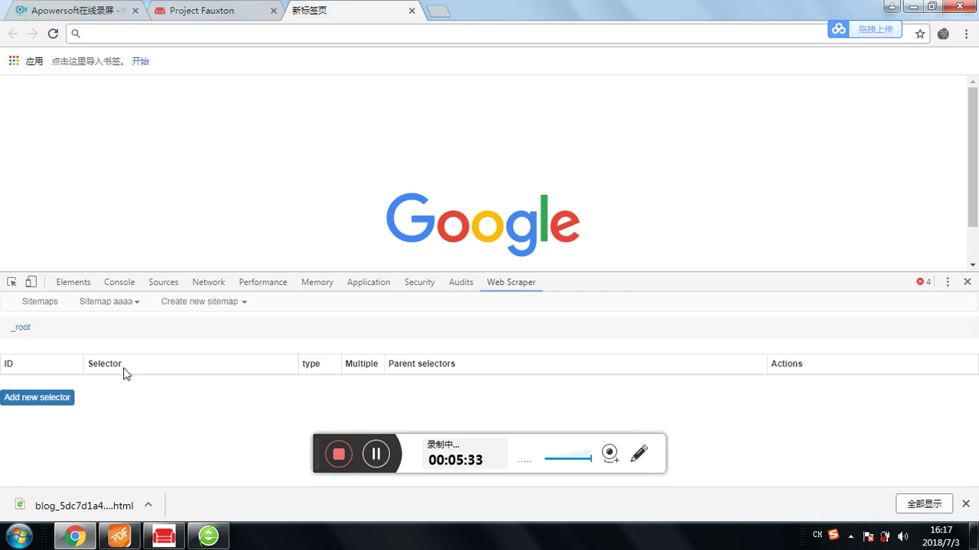
# Review the list of saved sitemaps and the Apache CouchDB entry in Windows services, and return to Chrome.
pyautogui.click(46, 305)
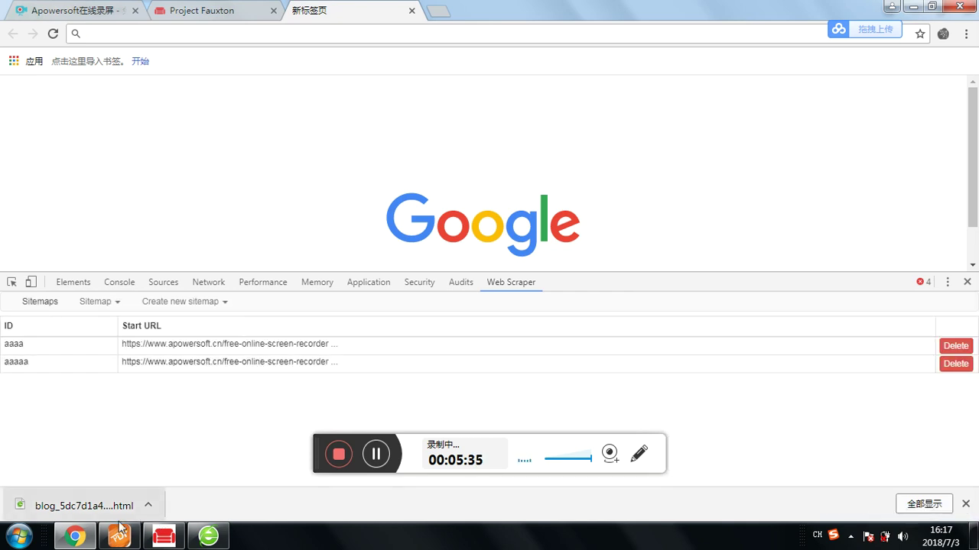
pyautogui.click(180, 540)
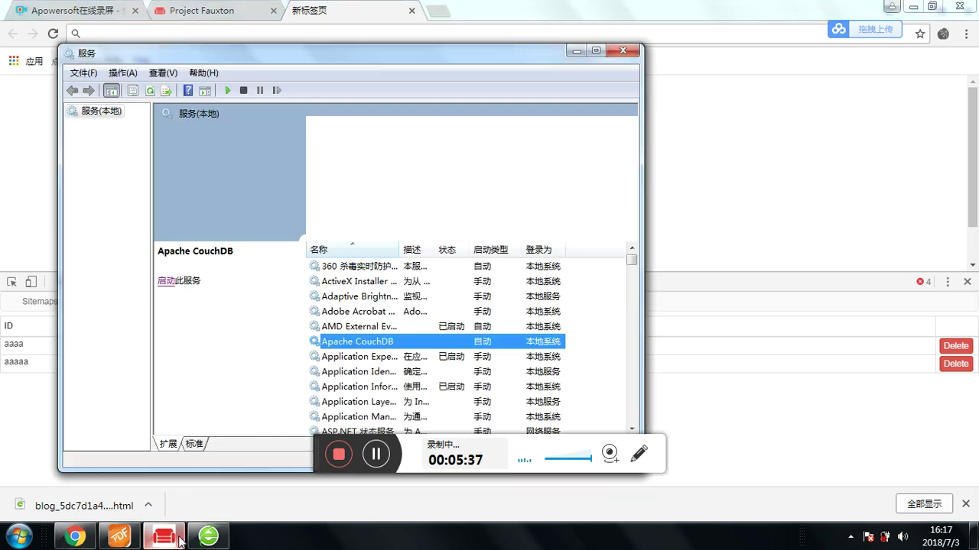
pyautogui.click(733, 128)
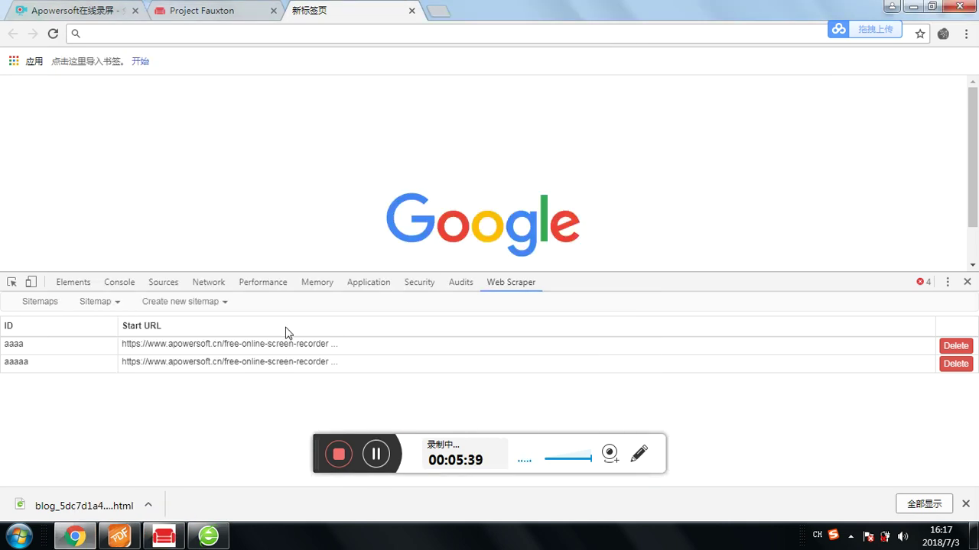
# Open a blank form for creating another sitemap in Web Scraper.
pyautogui.click(198, 305)
pyautogui.click(184, 324)
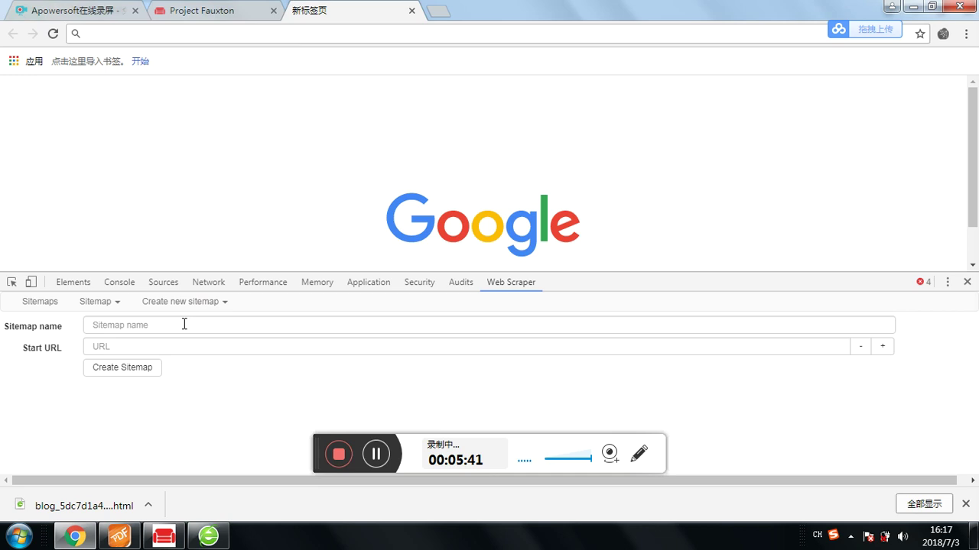